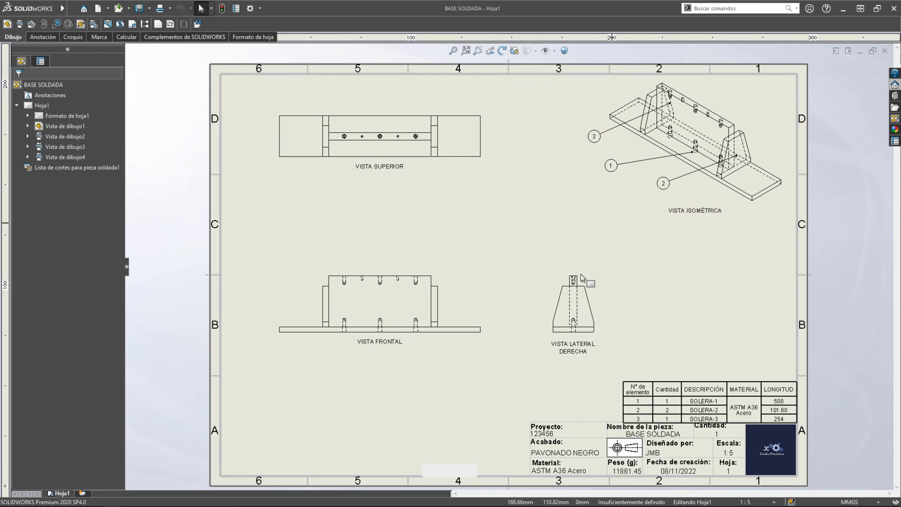
{"action": "scroll", "coordinate": [581, 277], "scroll_direction": "up", "scroll_amount": 1}
{"action": "scroll", "coordinate": [592, 242], "scroll_direction": "down", "scroll_amount": 2}
{"action": "scroll", "coordinate": [607, 187], "scroll_direction": "up", "scroll_amount": 1}
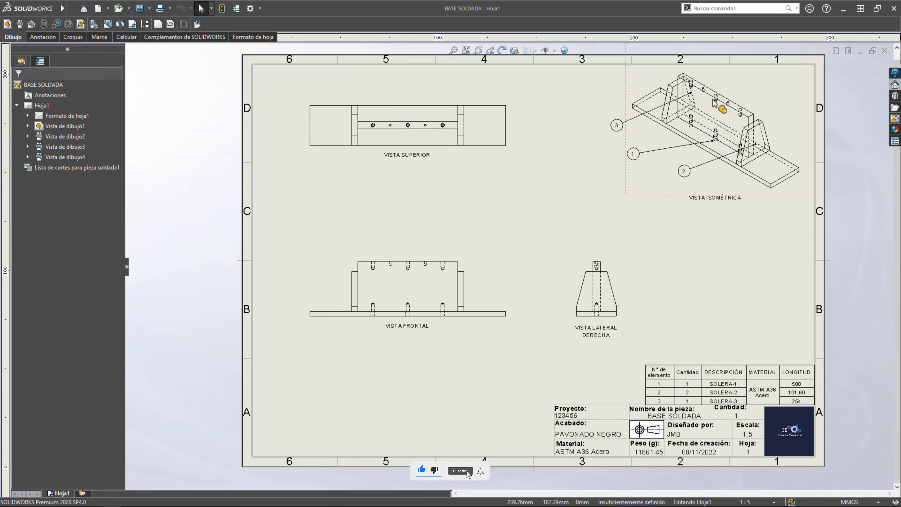
{"action": "scroll", "coordinate": [453, 286], "scroll_direction": "down", "scroll_amount": 2}
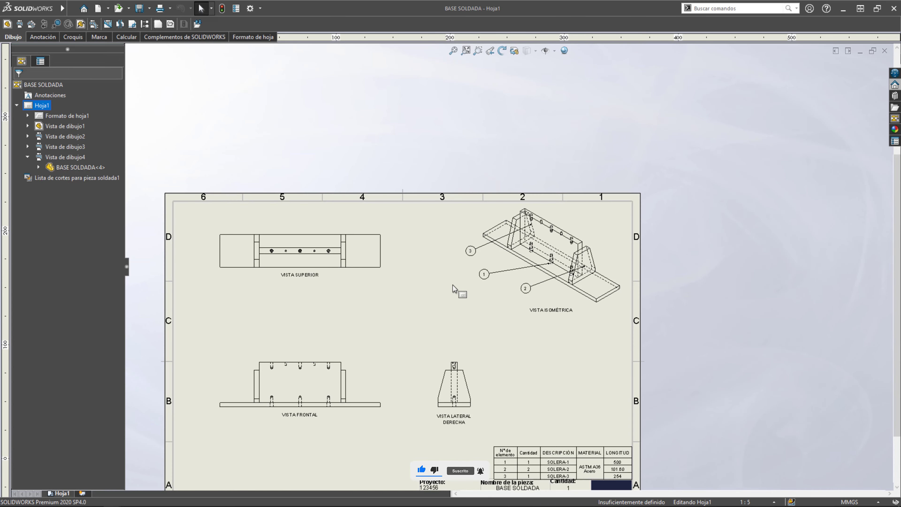
{"action": "scroll", "coordinate": [452, 286], "scroll_direction": "down", "scroll_amount": 1}
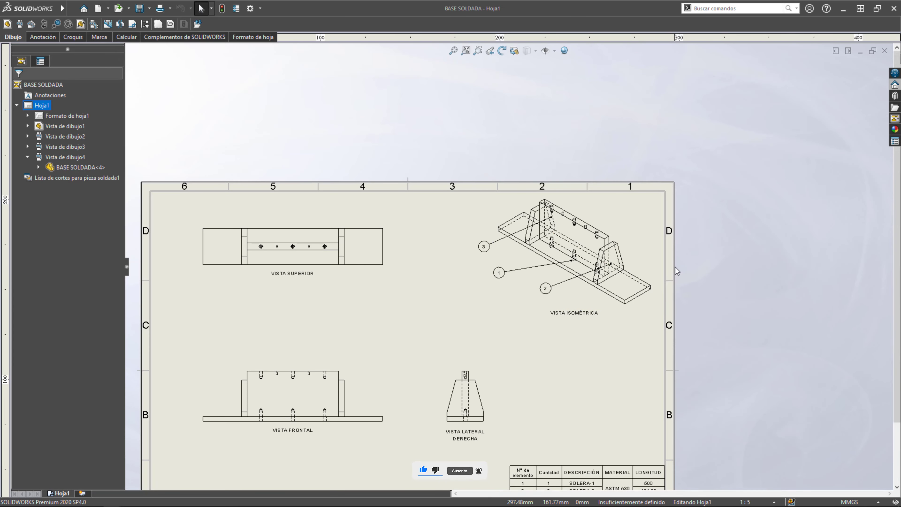
{"action": "scroll", "coordinate": [413, 333], "scroll_direction": "down", "scroll_amount": 1}
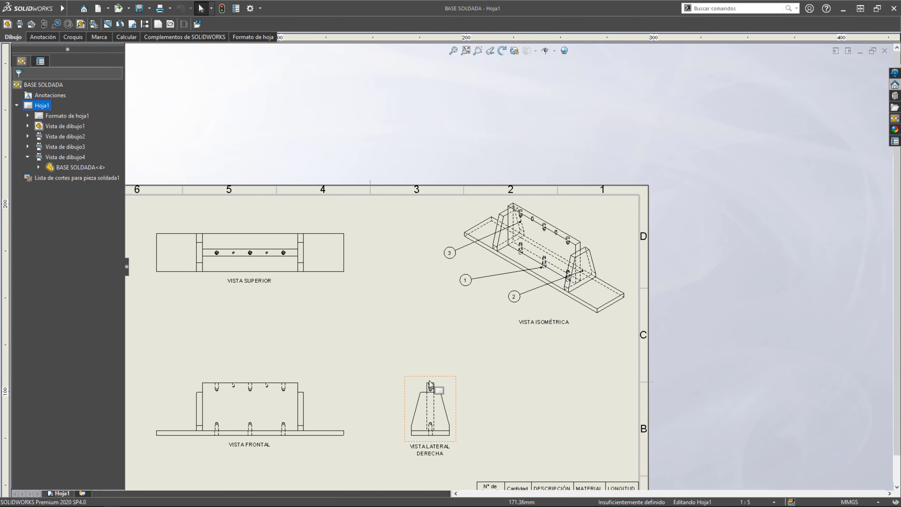
{"action": "scroll", "coordinate": [396, 383], "scroll_direction": "up", "scroll_amount": 1}
{"action": "scroll", "coordinate": [416, 374], "scroll_direction": "down", "scroll_amount": 3}
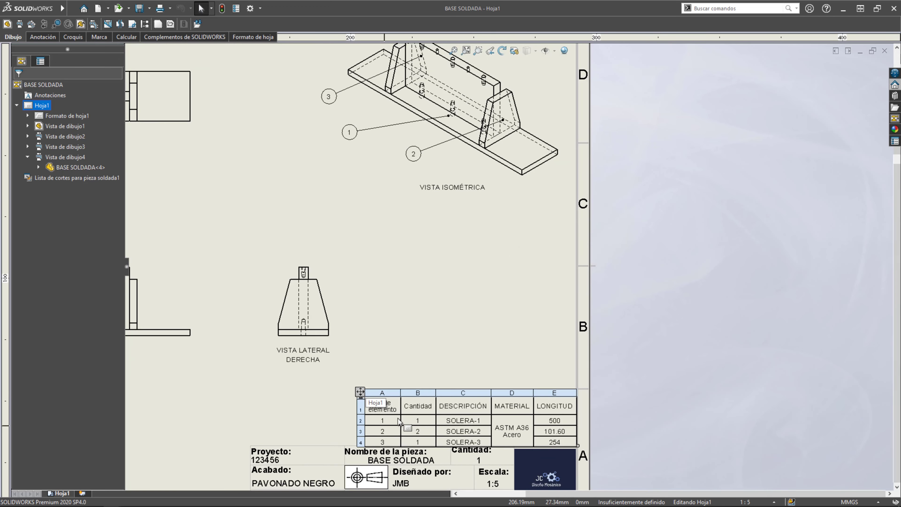
{"action": "scroll", "coordinate": [439, 255], "scroll_direction": "up", "scroll_amount": 3}
{"action": "scroll", "coordinate": [408, 232], "scroll_direction": "down", "scroll_amount": 1}
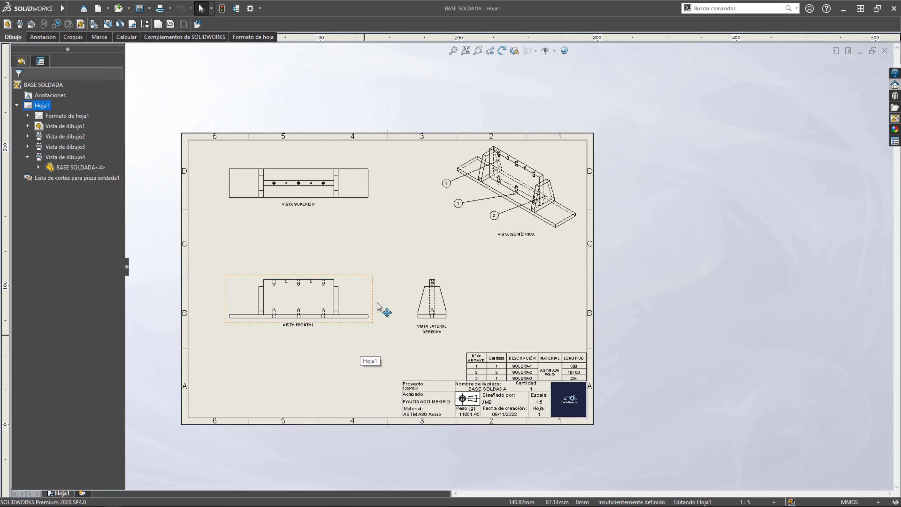
{"action": "scroll", "coordinate": [354, 301], "scroll_direction": "down", "scroll_amount": 1}
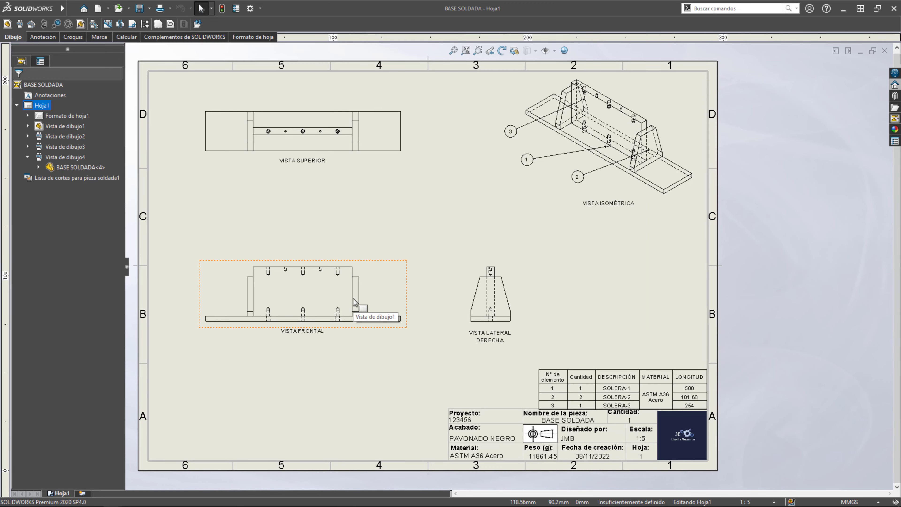
{"action": "scroll", "coordinate": [355, 301], "scroll_direction": "down", "scroll_amount": 2}
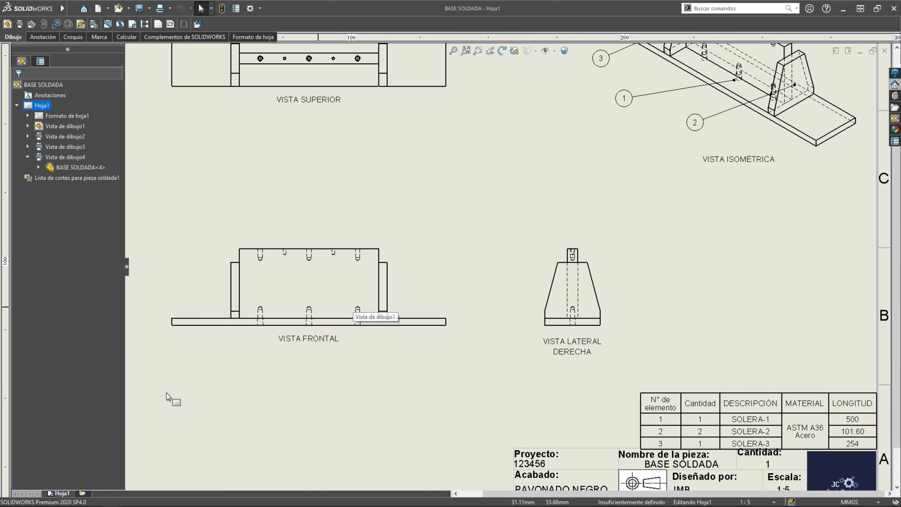
{"action": "scroll", "coordinate": [337, 307], "scroll_direction": "down", "scroll_amount": 2}
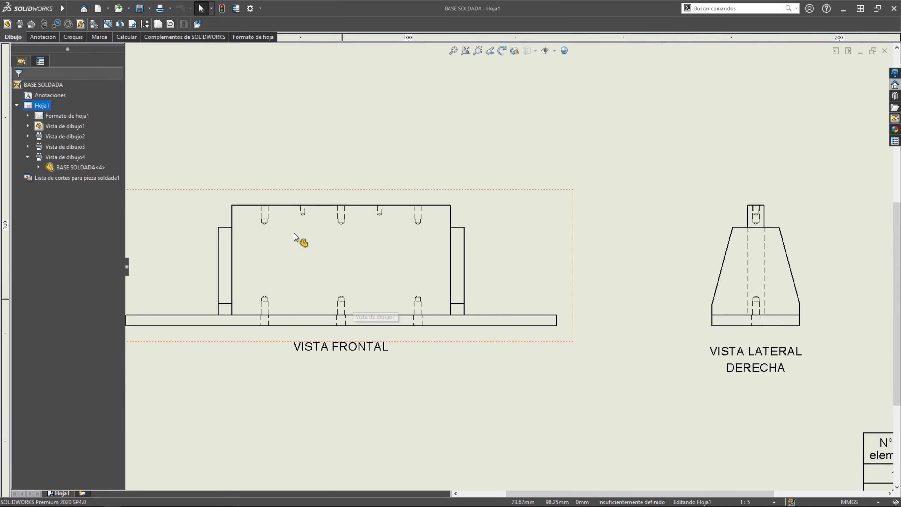
{"action": "scroll", "coordinate": [401, 305], "scroll_direction": "up", "scroll_amount": 3}
{"action": "scroll", "coordinate": [673, 248], "scroll_direction": "up", "scroll_amount": 2}
{"action": "scroll", "coordinate": [676, 192], "scroll_direction": "down", "scroll_amount": 2}
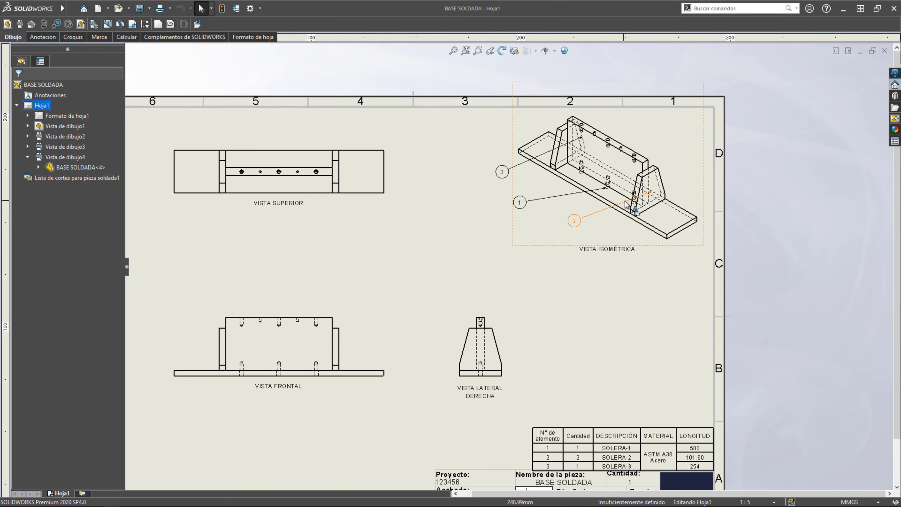
{"action": "scroll", "coordinate": [338, 355], "scroll_direction": "down", "scroll_amount": 1}
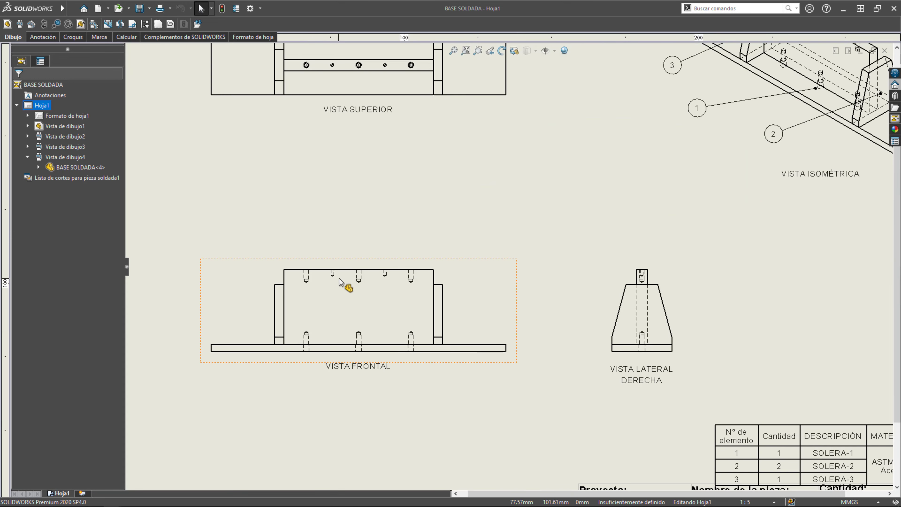
{"action": "scroll", "coordinate": [339, 279], "scroll_direction": "down", "scroll_amount": 2}
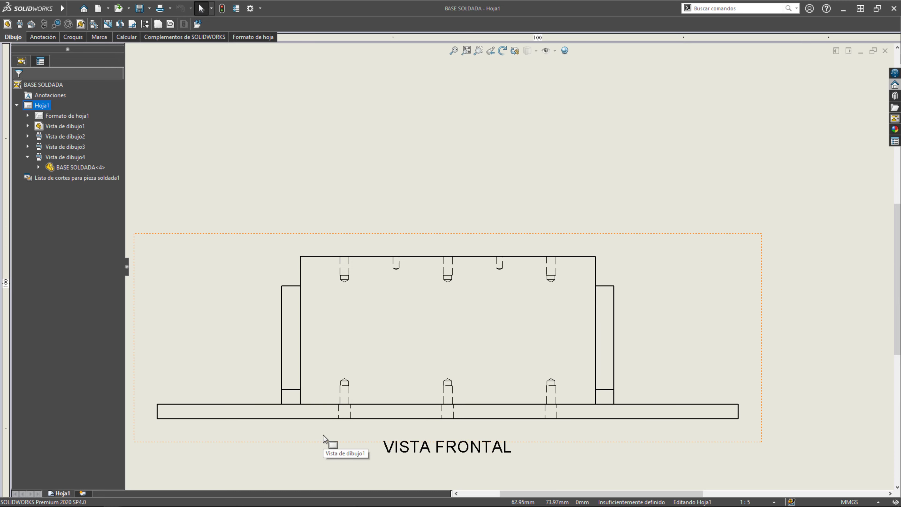
{"action": "scroll", "coordinate": [412, 258], "scroll_direction": "up", "scroll_amount": 3}
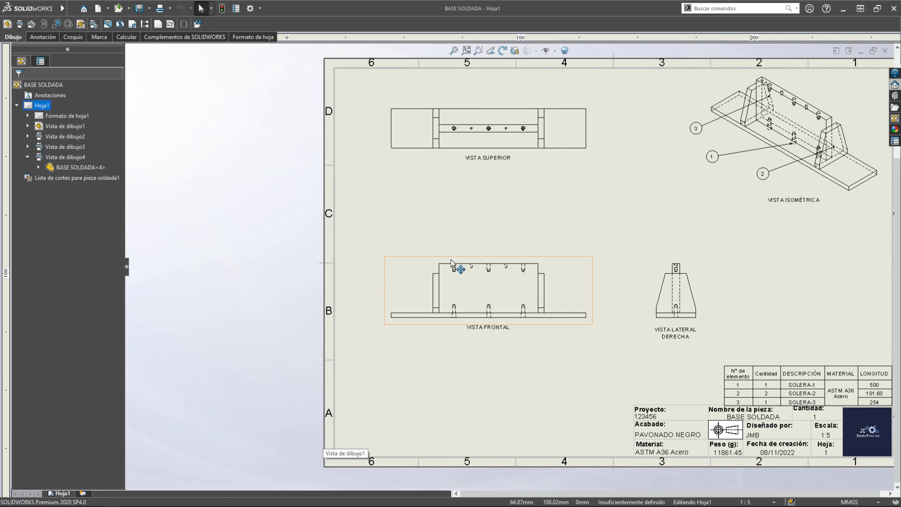
{"action": "scroll", "coordinate": [501, 95], "scroll_direction": "down", "scroll_amount": 1}
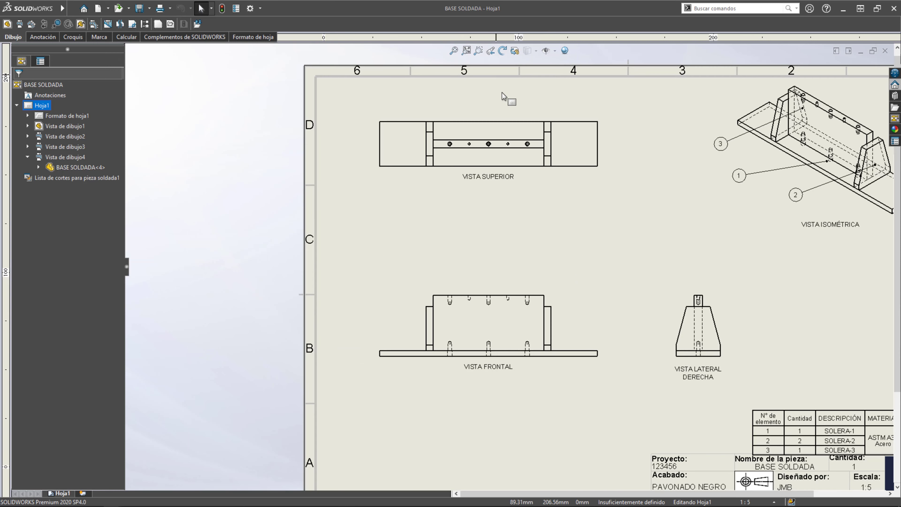
{"action": "scroll", "coordinate": [501, 95], "scroll_direction": "down", "scroll_amount": 2}
{"action": "scroll", "coordinate": [445, 204], "scroll_direction": "down", "scroll_amount": 3}
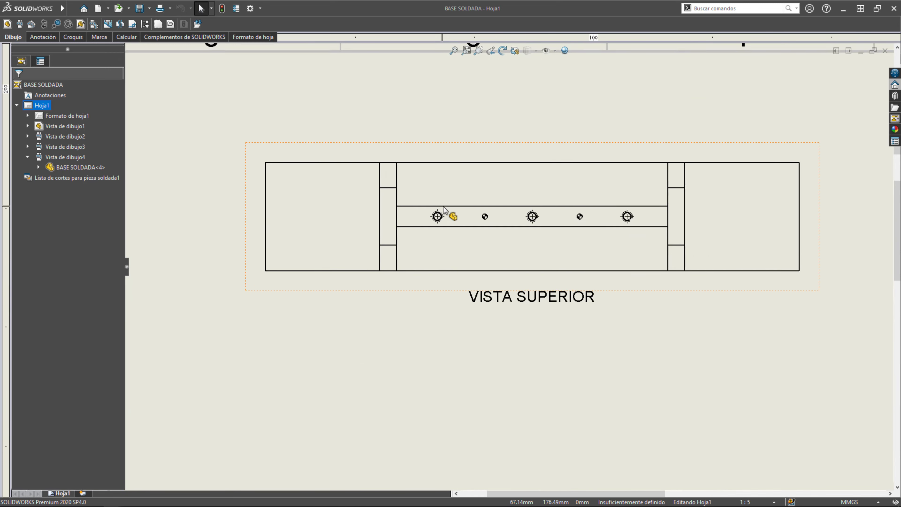
{"action": "scroll", "coordinate": [444, 209], "scroll_direction": "down", "scroll_amount": 1}
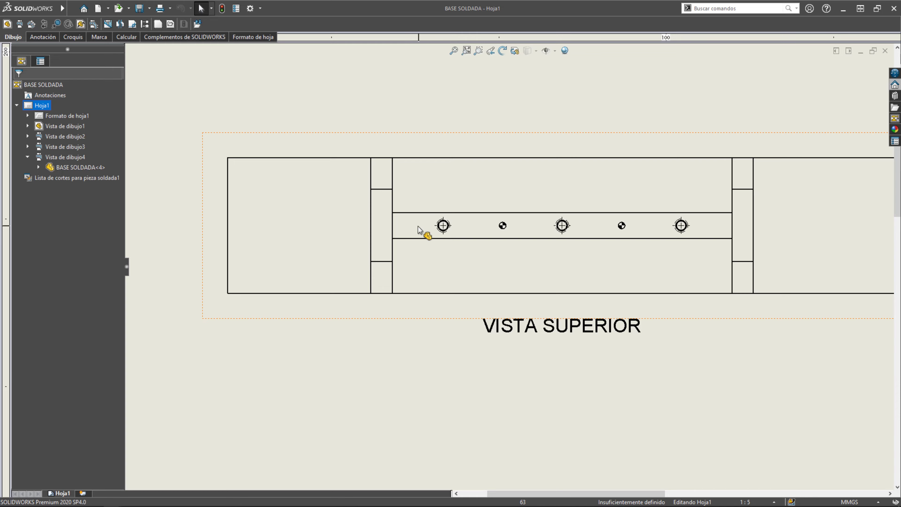
{"action": "scroll", "coordinate": [468, 234], "scroll_direction": "down", "scroll_amount": 1}
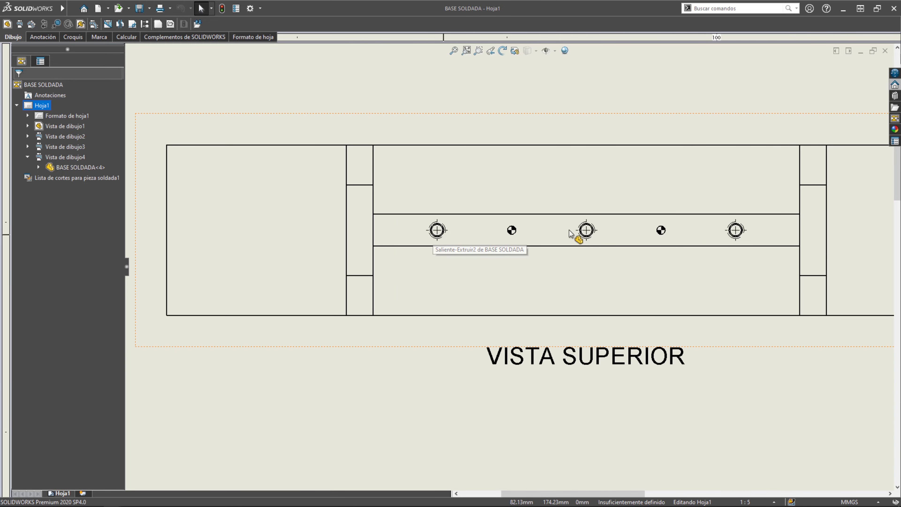
{"action": "scroll", "coordinate": [602, 256], "scroll_direction": "up", "scroll_amount": 1}
{"action": "scroll", "coordinate": [566, 263], "scroll_direction": "up", "scroll_amount": 3}
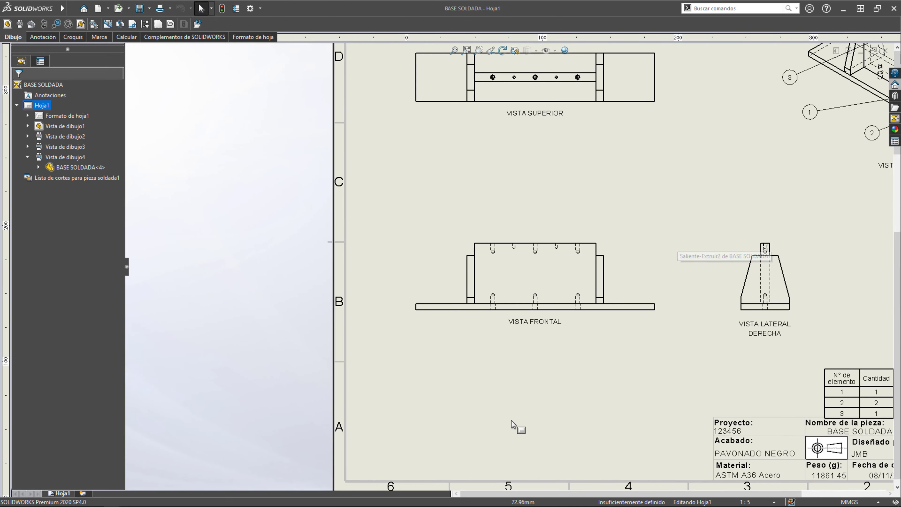
{"action": "scroll", "coordinate": [537, 250], "scroll_direction": "down", "scroll_amount": 1}
{"action": "scroll", "coordinate": [526, 291], "scroll_direction": "down", "scroll_amount": 2}
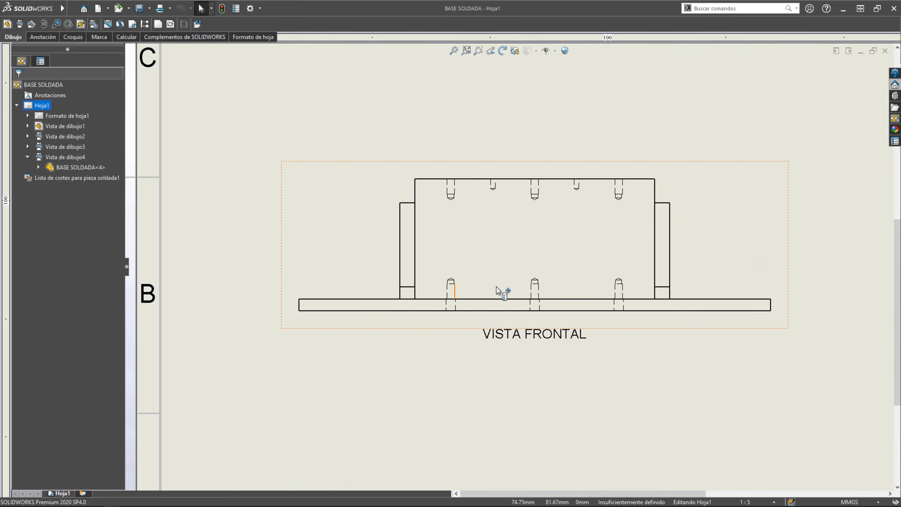
{"action": "scroll", "coordinate": [624, 302], "scroll_direction": "up", "scroll_amount": 4}
{"action": "scroll", "coordinate": [620, 300], "scroll_direction": "up", "scroll_amount": 2}
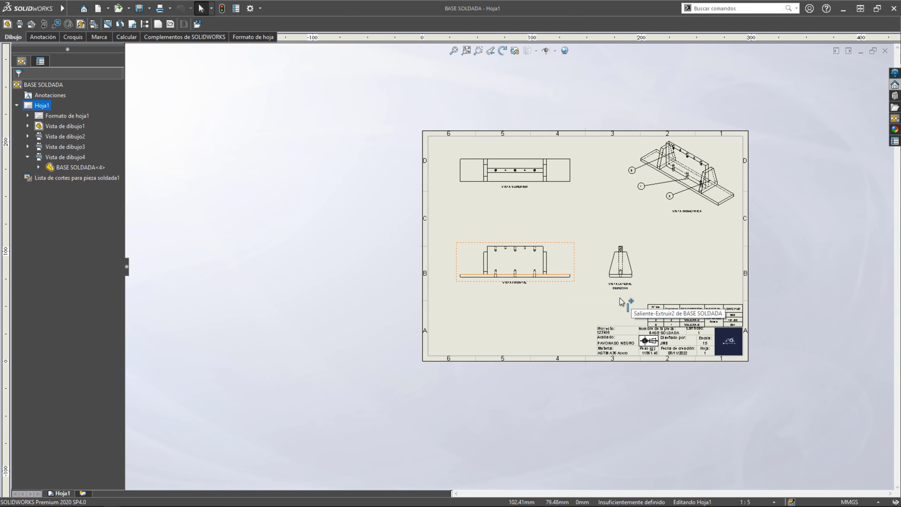
{"action": "scroll", "coordinate": [619, 300], "scroll_direction": "up", "scroll_amount": 2}
{"action": "scroll", "coordinate": [482, 258], "scroll_direction": "down", "scroll_amount": 2}
{"action": "scroll", "coordinate": [538, 239], "scroll_direction": "down", "scroll_amount": 1}
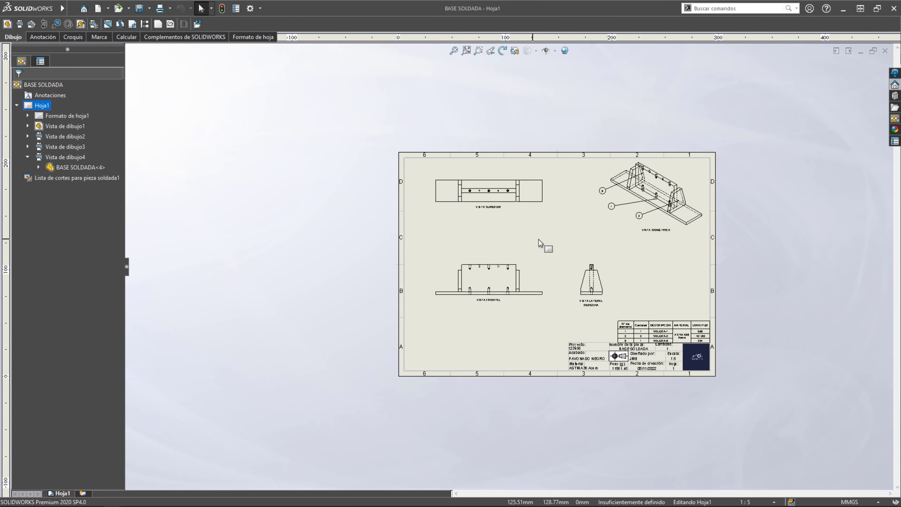
{"action": "scroll", "coordinate": [538, 239], "scroll_direction": "down", "scroll_amount": 1}
{"action": "scroll", "coordinate": [539, 239], "scroll_direction": "down", "scroll_amount": 1}
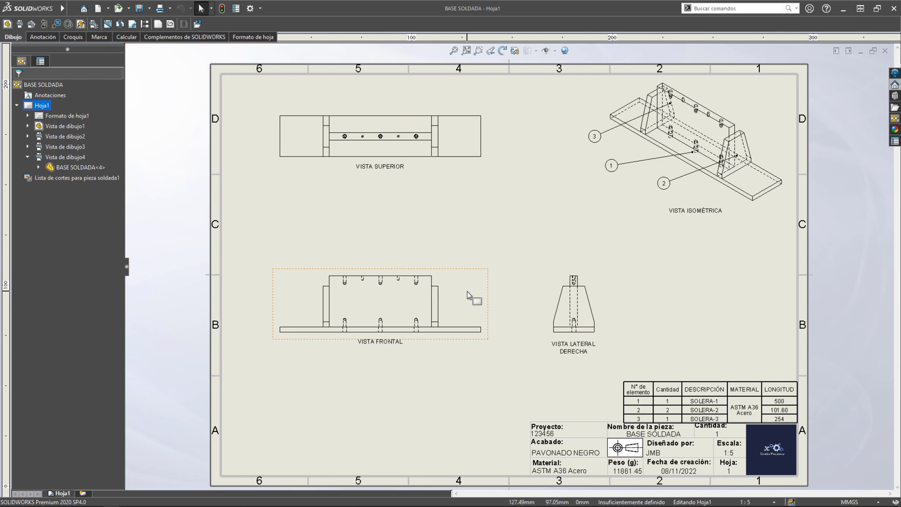
- Give the front view a custom 1:2 scale and fit the sheet in the window
{"action": "left_click", "coordinate": [461, 305]}
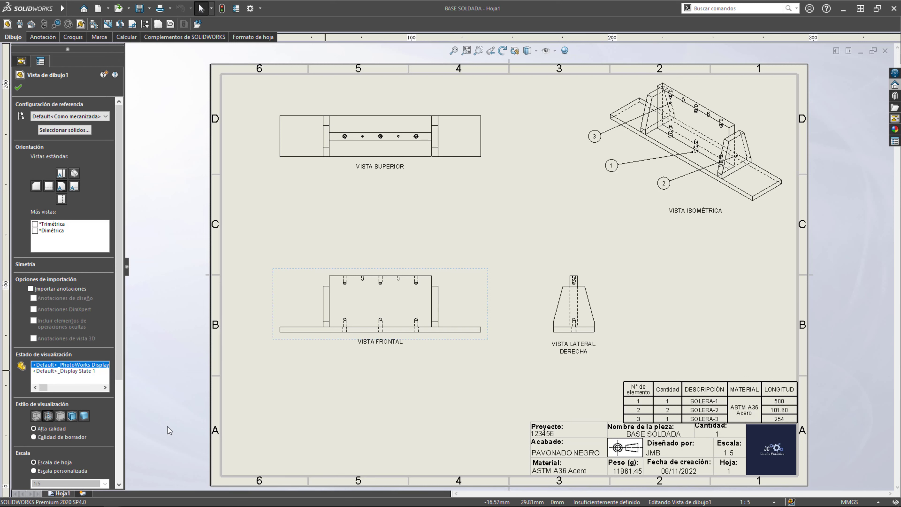
{"action": "left_click", "coordinate": [34, 471]}
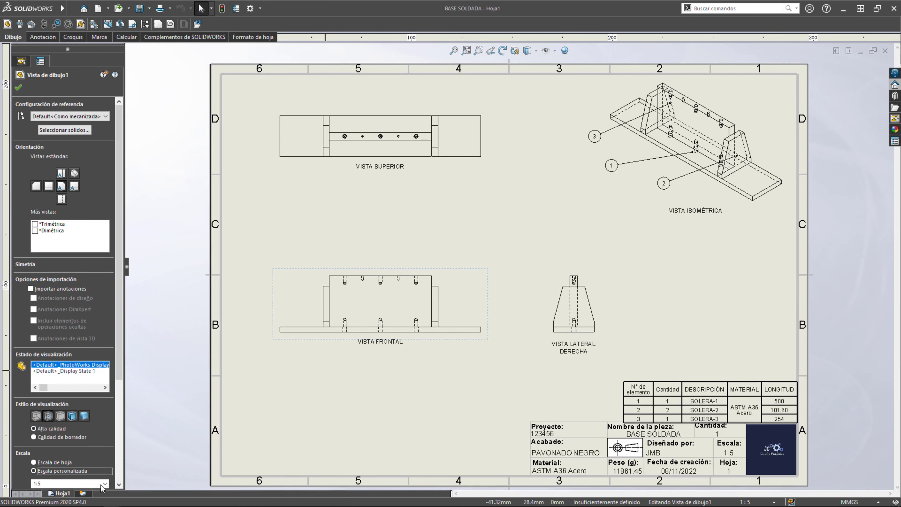
{"action": "left_click", "coordinate": [105, 483]}
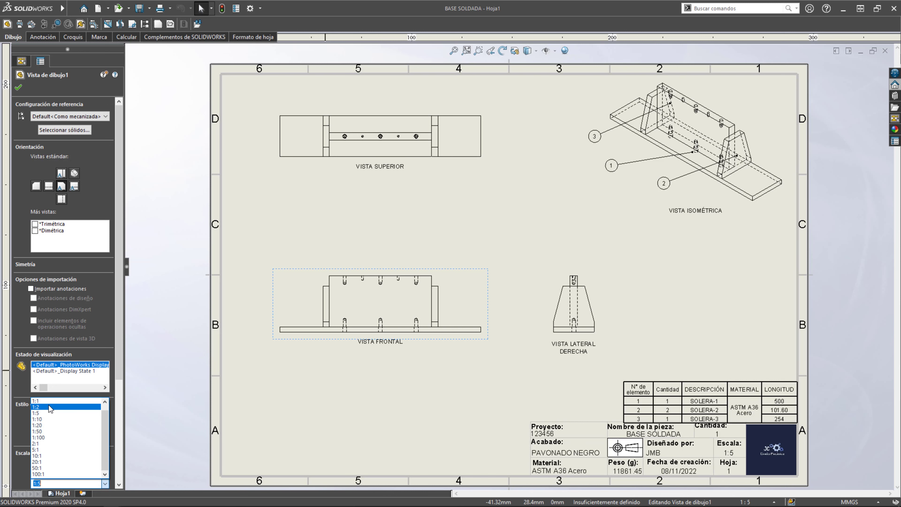
{"action": "left_click", "coordinate": [50, 407]}
{"action": "key", "text": "f"}
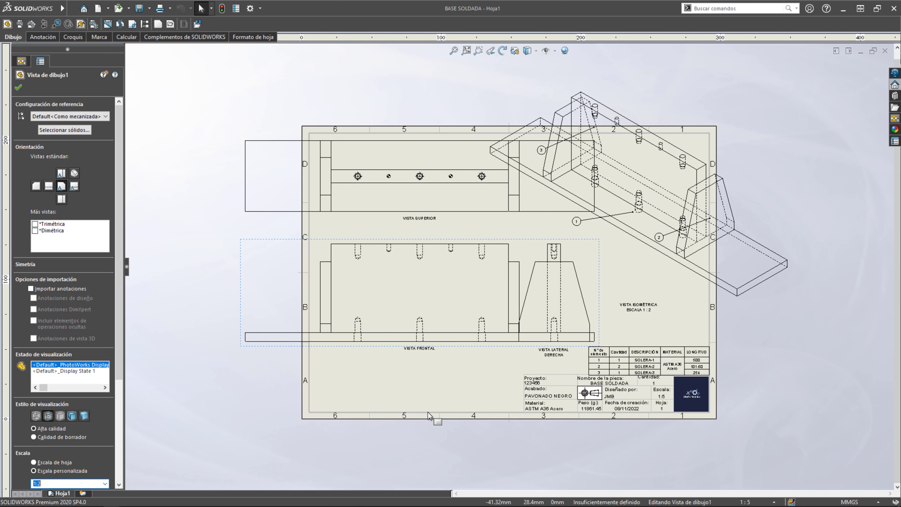
- Return the views to the sheet's 1:5 scale and exit front view editing
{"action": "left_click", "coordinate": [38, 462]}
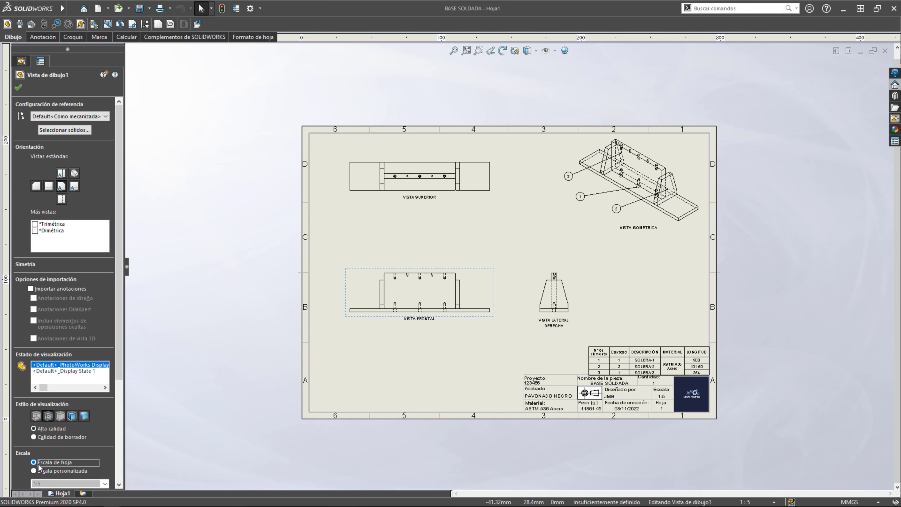
{"action": "scroll", "coordinate": [568, 262], "scroll_direction": "down", "scroll_amount": 2}
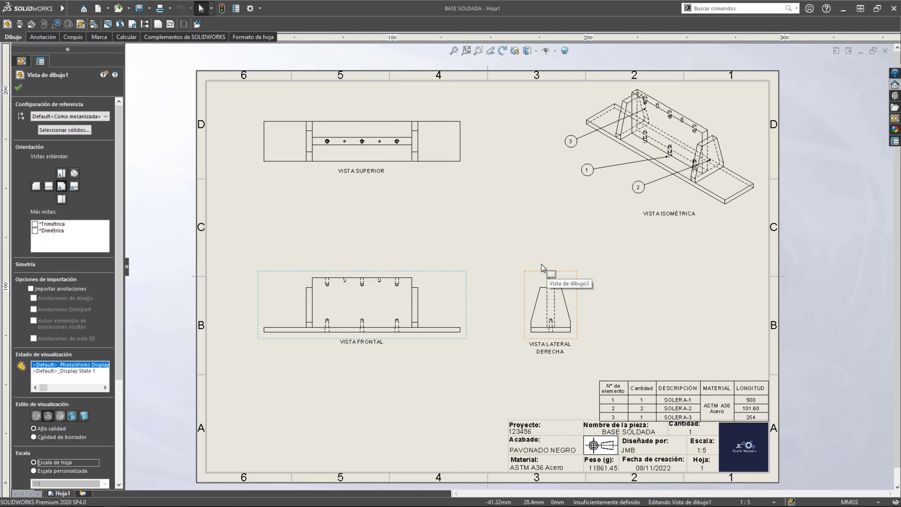
{"action": "scroll", "coordinate": [390, 305], "scroll_direction": "down", "scroll_amount": 2}
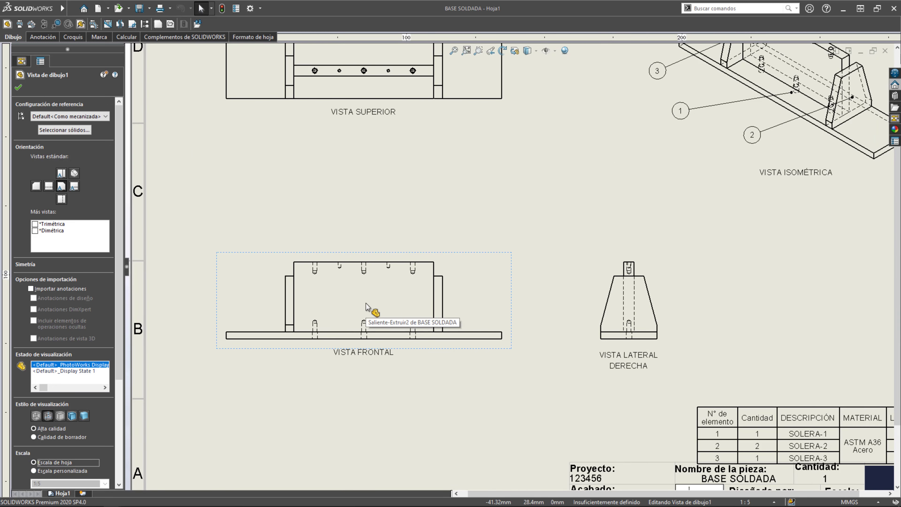
{"action": "scroll", "coordinate": [367, 306], "scroll_direction": "up", "scroll_amount": 3}
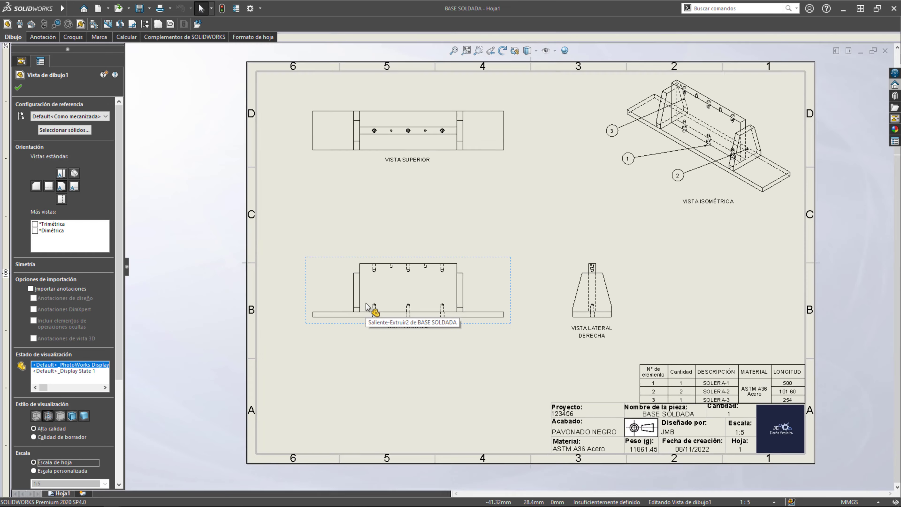
{"action": "scroll", "coordinate": [408, 314], "scroll_direction": "up", "scroll_amount": 1}
{"action": "scroll", "coordinate": [464, 306], "scroll_direction": "down", "scroll_amount": 2}
{"action": "scroll", "coordinate": [528, 307], "scroll_direction": "down", "scroll_amount": 2}
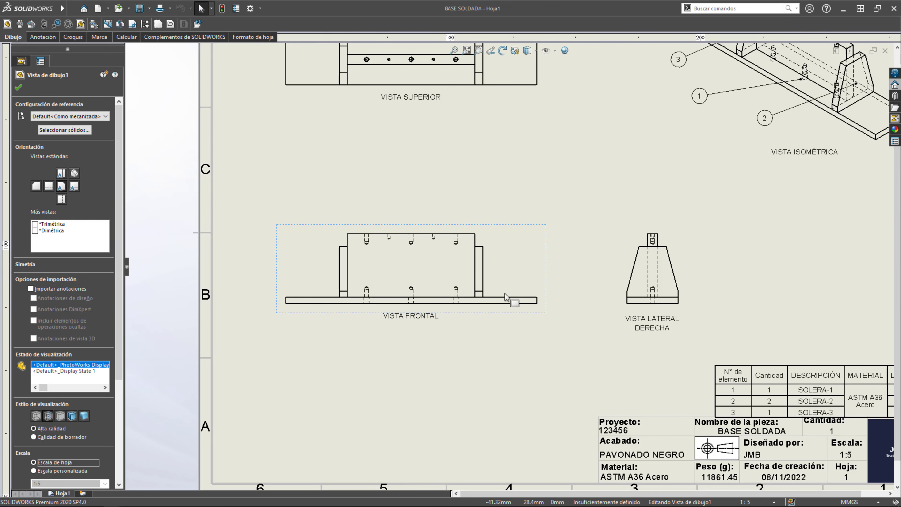
{"action": "left_click", "coordinate": [521, 301]}
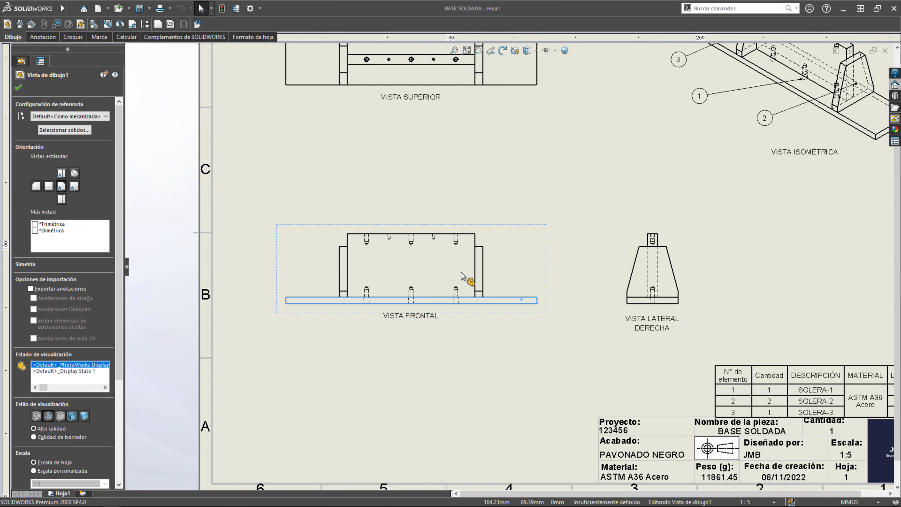
{"action": "scroll", "coordinate": [514, 266], "scroll_direction": "up", "scroll_amount": 3}
{"action": "left_click", "coordinate": [545, 203]}
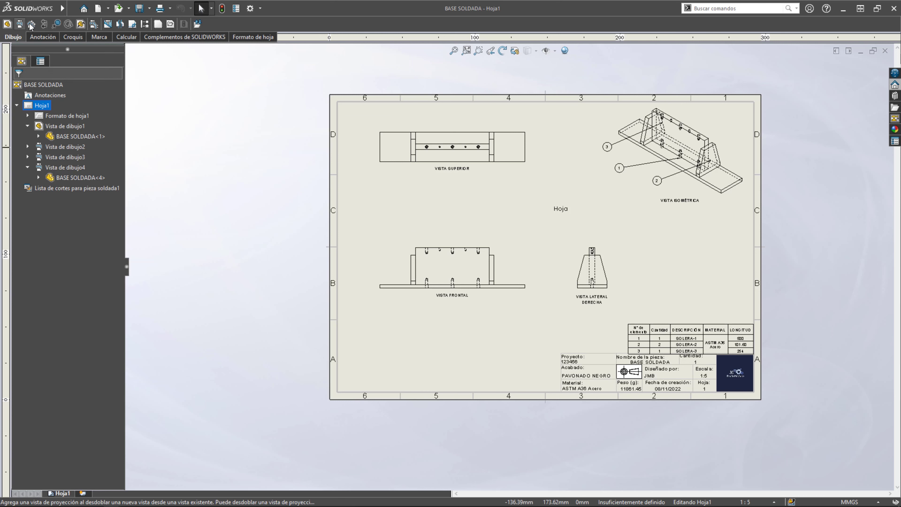
- Start a Vista relativa with cosmetic threads shown in Calidad alta
{"action": "left_click", "coordinate": [81, 24]}
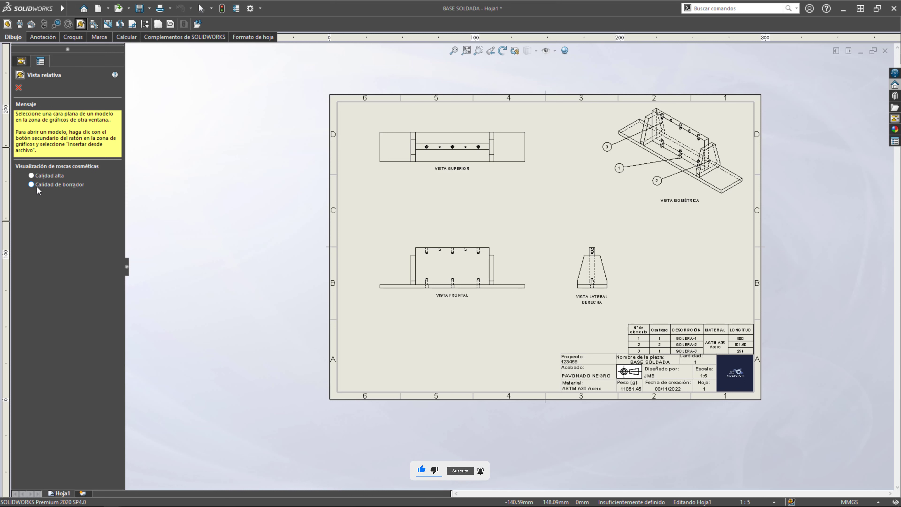
{"action": "left_click", "coordinate": [33, 176]}
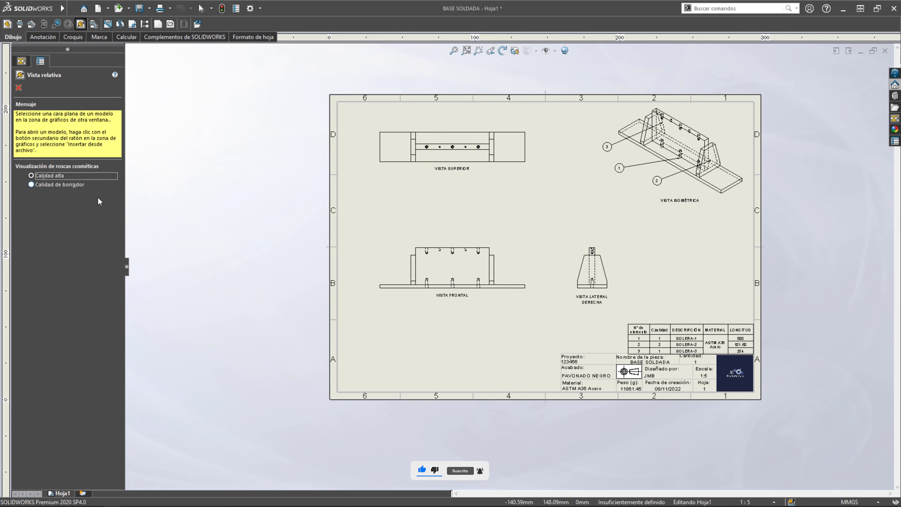
{"action": "scroll", "coordinate": [452, 267], "scroll_direction": "down", "scroll_amount": 2}
{"action": "scroll", "coordinate": [500, 253], "scroll_direction": "down", "scroll_amount": 1}
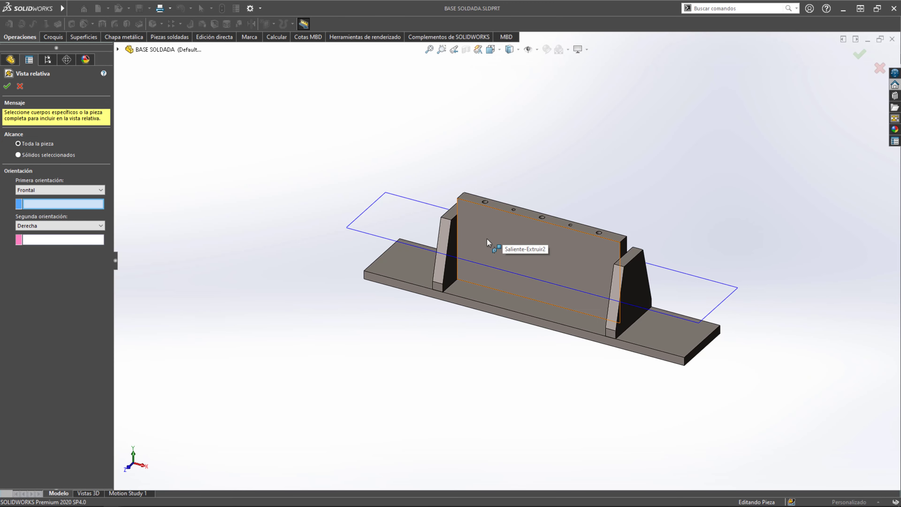
- Set the Frontal orientation to the upright plate's broad face
{"action": "key", "text": "ctrl+1"}
{"action": "mouse_move", "coordinate": [488, 185]}
{"action": "middle_mouse_down"}
{"action": "mouse_move", "coordinate": [447, 207]}
{"action": "mouse_move", "coordinate": [441, 222]}
{"action": "middle_mouse_up"}
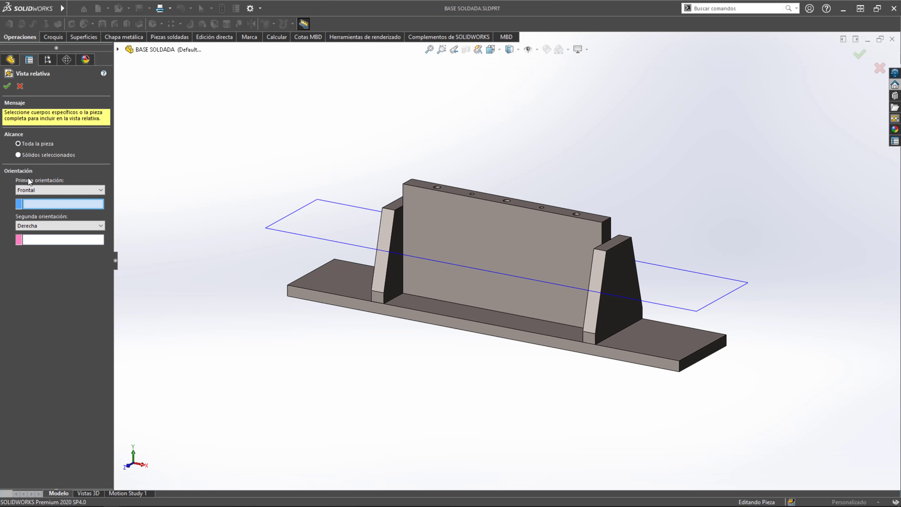
{"action": "left_click", "coordinate": [62, 189]}
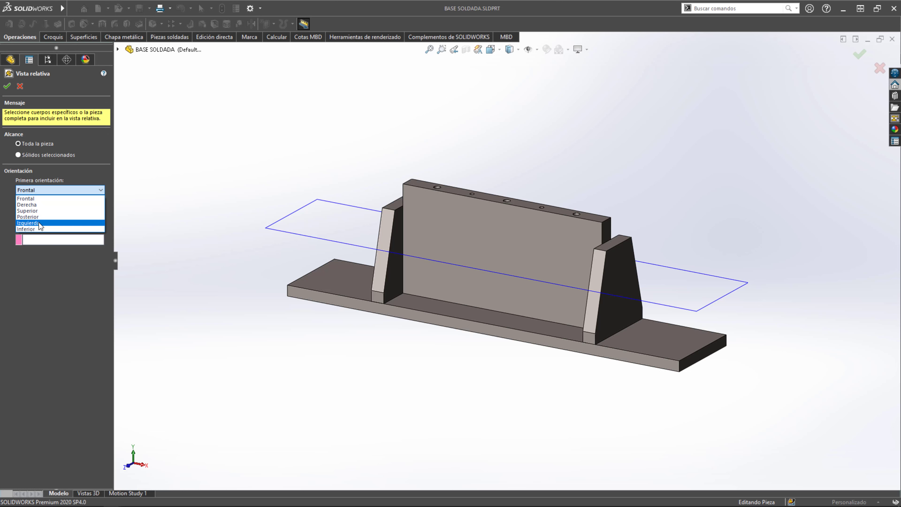
{"action": "left_click", "coordinate": [27, 199]}
{"action": "middle_click_drag", "start_coordinate": [466, 254], "coordinate": [566, 253]}
{"action": "key", "text": "ctrl+1"}
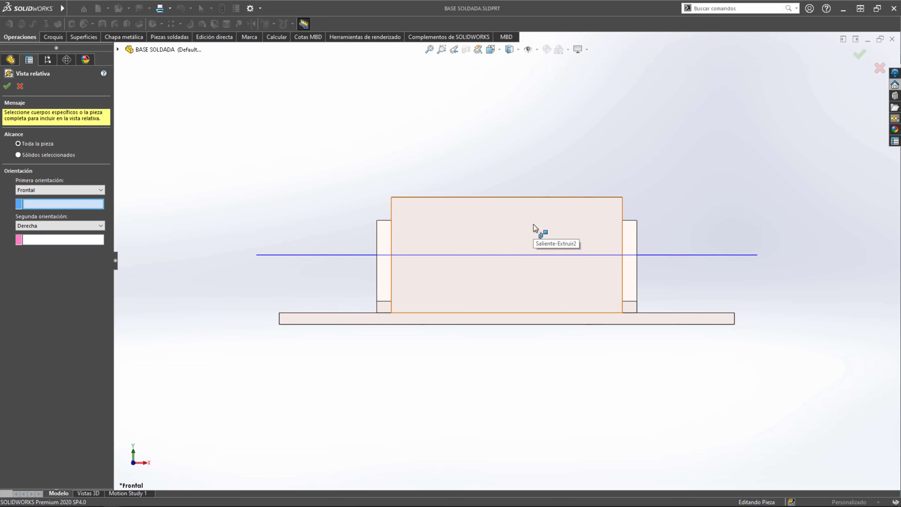
{"action": "left_click", "coordinate": [456, 215]}
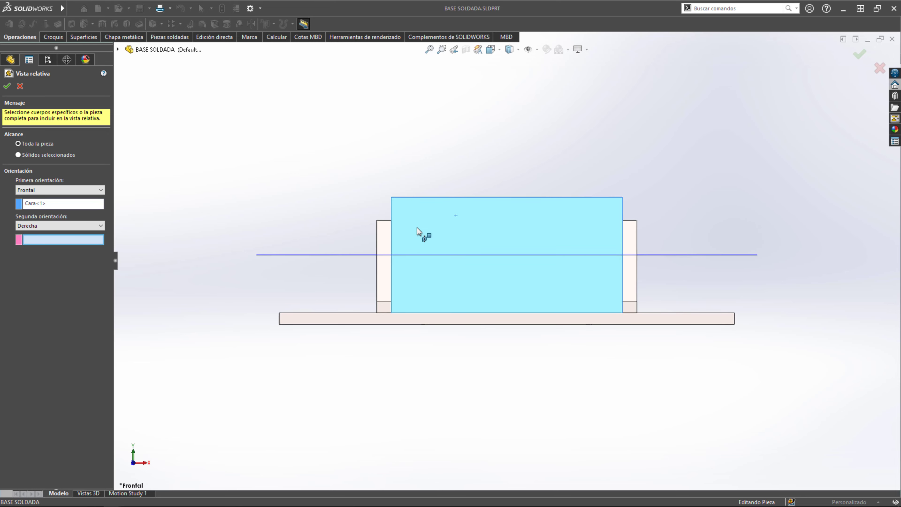
{"action": "key", "text": "ctrl+7"}
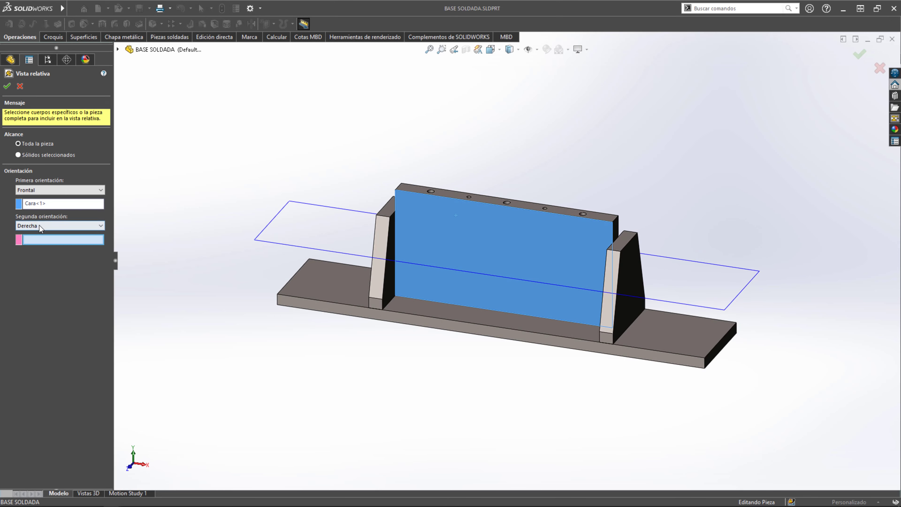
- Set Derecha to the plate's end face and limit the view to solid Simetría5
{"action": "left_click", "coordinate": [40, 226]}
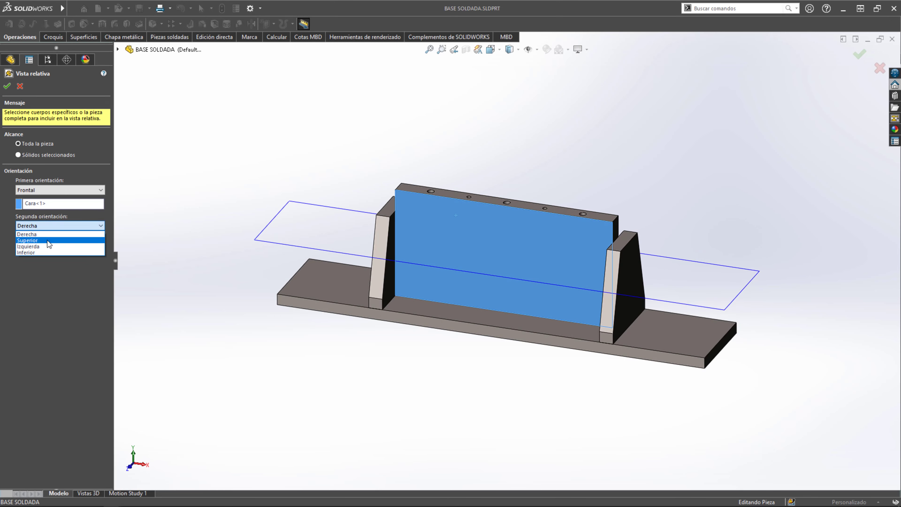
{"action": "left_click", "coordinate": [285, 162]}
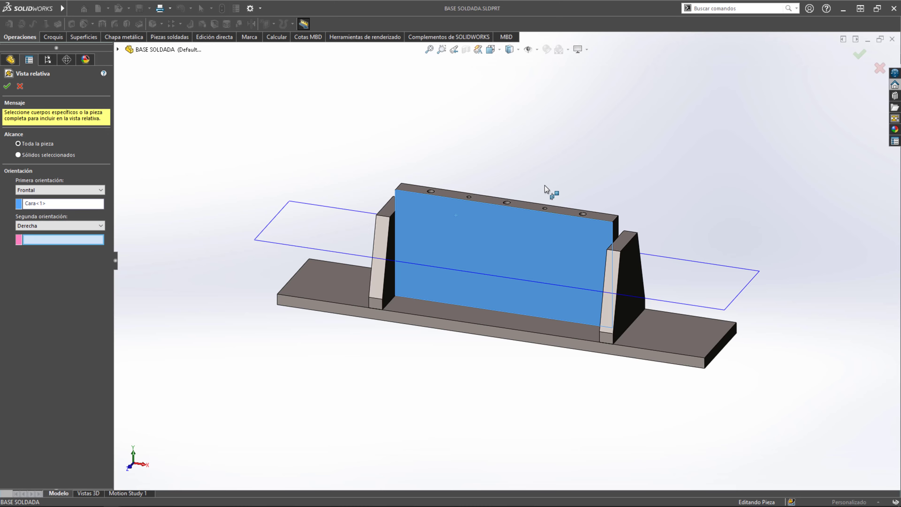
{"action": "scroll", "coordinate": [548, 186], "scroll_direction": "down", "scroll_amount": 3}
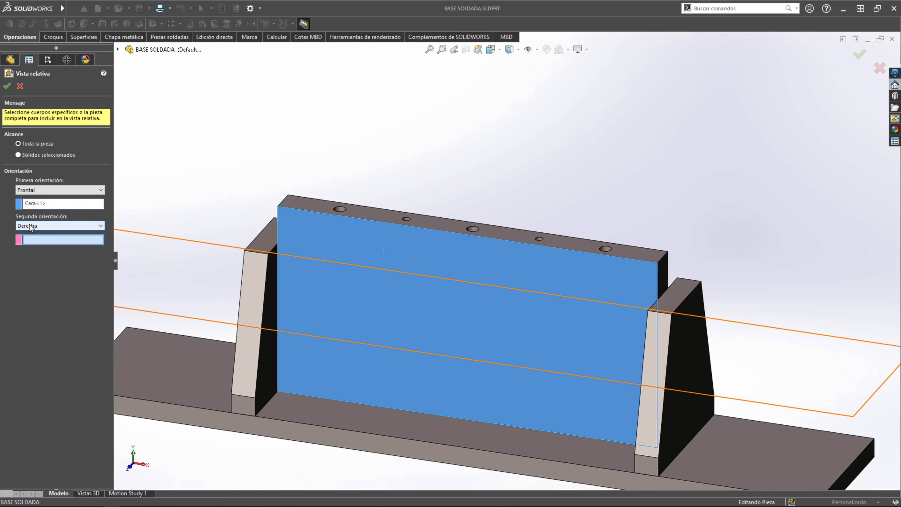
{"action": "mouse_move", "coordinate": [643, 282]}
{"action": "middle_mouse_down"}
{"action": "mouse_move", "coordinate": [607, 265]}
{"action": "mouse_move", "coordinate": [553, 264]}
{"action": "mouse_move", "coordinate": [582, 261]}
{"action": "middle_mouse_up"}
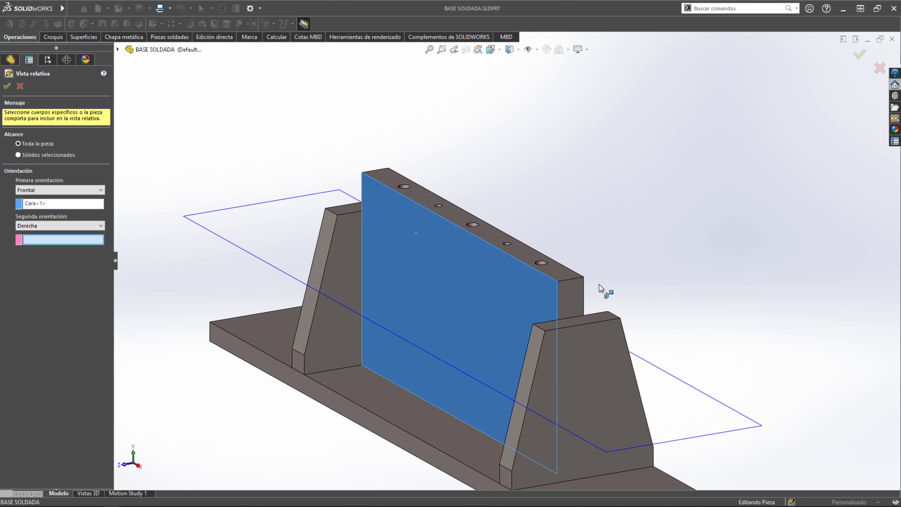
{"action": "scroll", "coordinate": [569, 305], "scroll_direction": "down", "scroll_amount": 3}
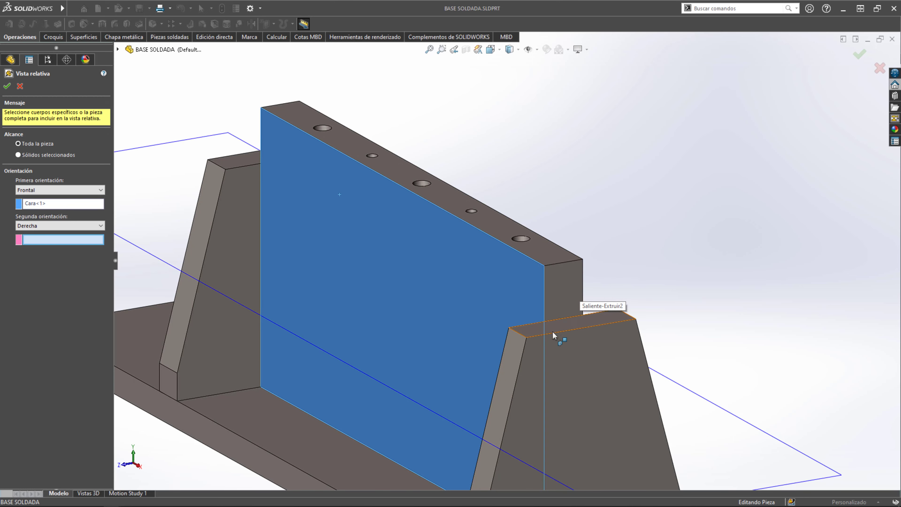
{"action": "scroll", "coordinate": [556, 331], "scroll_direction": "up", "scroll_amount": 3}
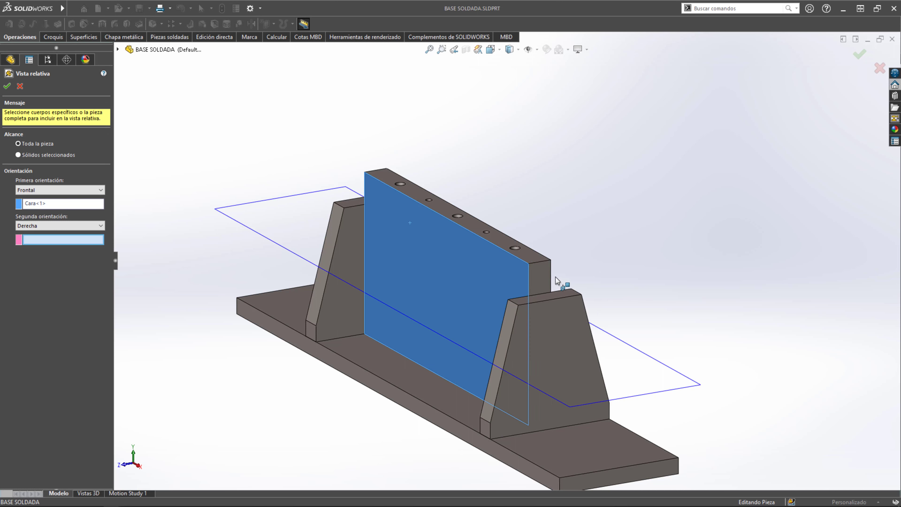
{"action": "left_click", "coordinate": [545, 276]}
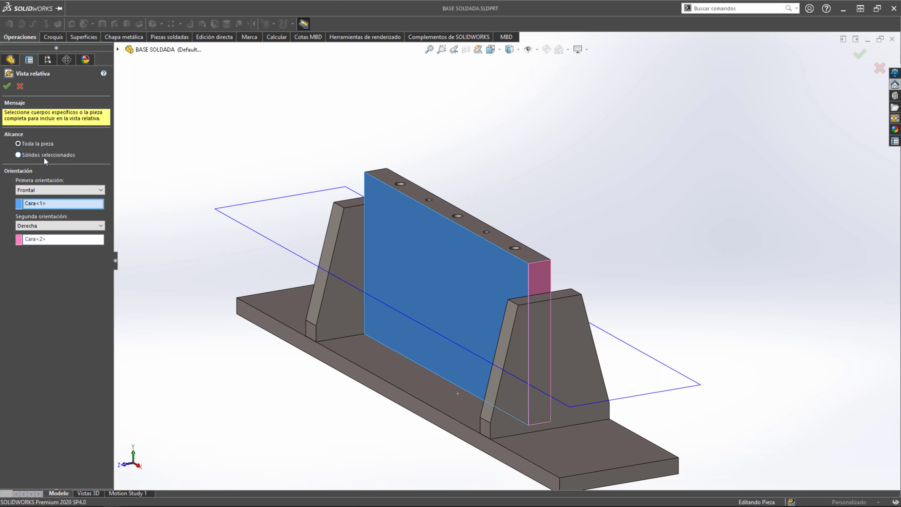
{"action": "left_click", "coordinate": [17, 155]}
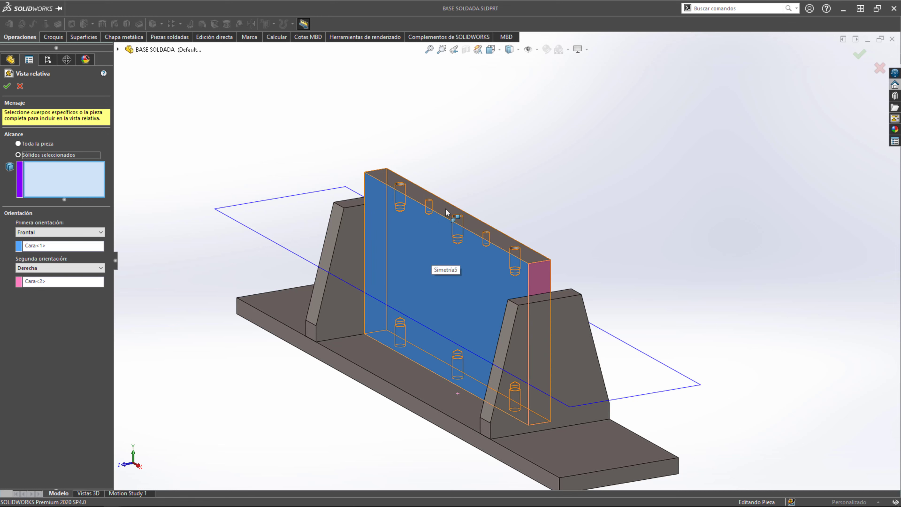
{"action": "left_click", "coordinate": [431, 208]}
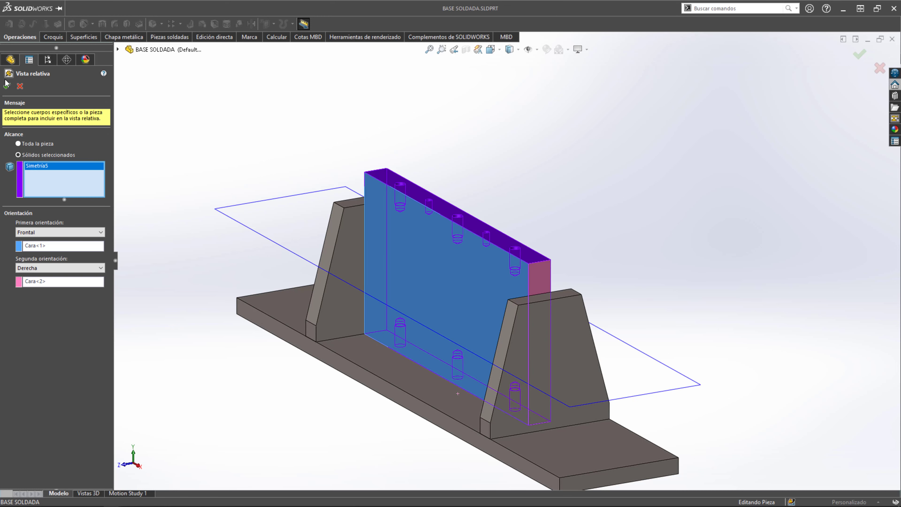
- Confirm the relative view and place it below VISTA FRONTAL on Hoja1
{"action": "left_click", "coordinate": [6, 87]}
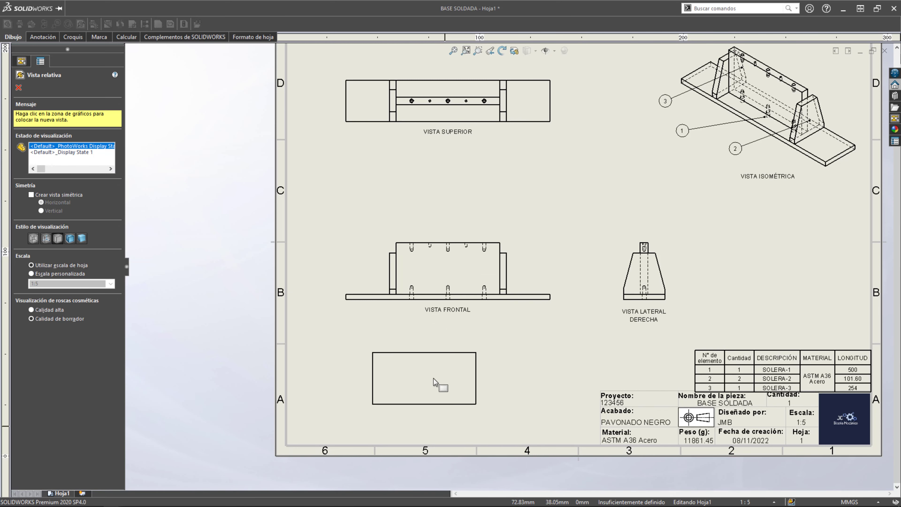
{"action": "left_click", "coordinate": [456, 357]}
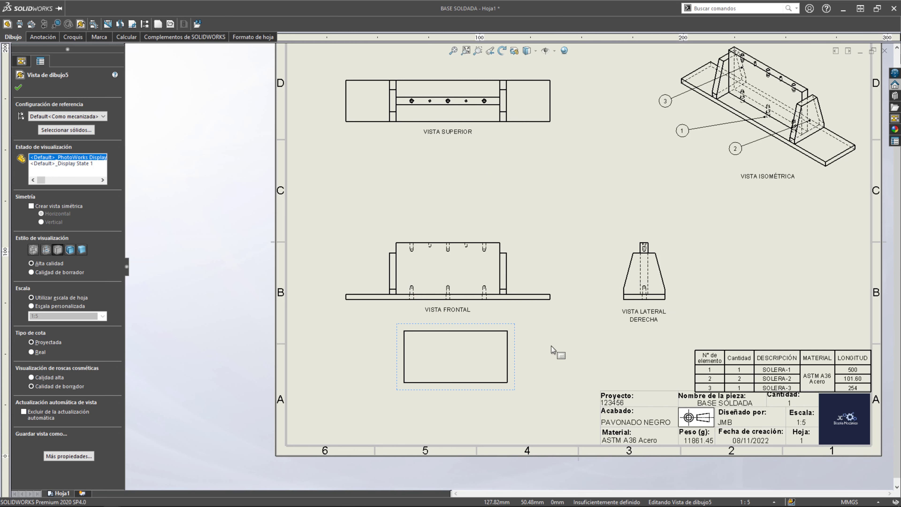
{"action": "scroll", "coordinate": [486, 214], "scroll_direction": "up", "scroll_amount": 2}
{"action": "scroll", "coordinate": [486, 214], "scroll_direction": "up", "scroll_amount": 1}
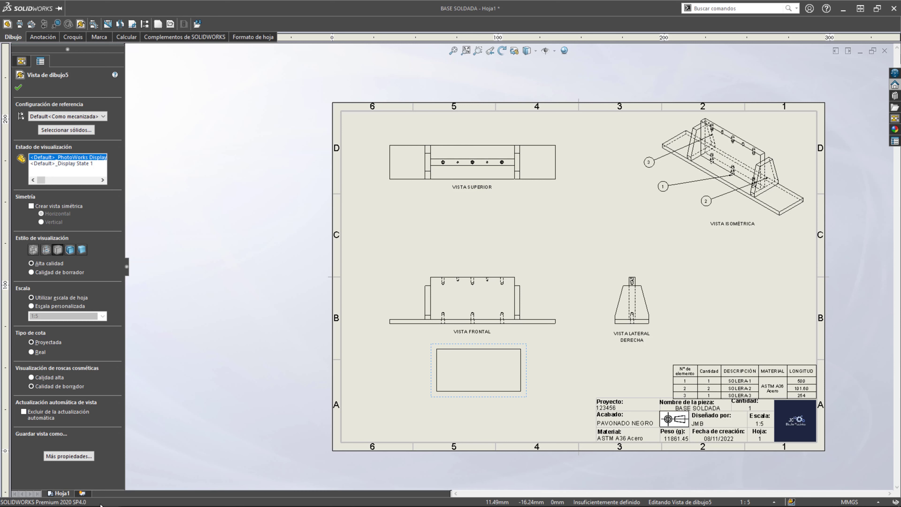
- Add sheet Hoja2 and move the plate view from Hoja1 onto it
{"action": "left_click", "coordinate": [82, 493]}
{"action": "left_click", "coordinate": [61, 493]}
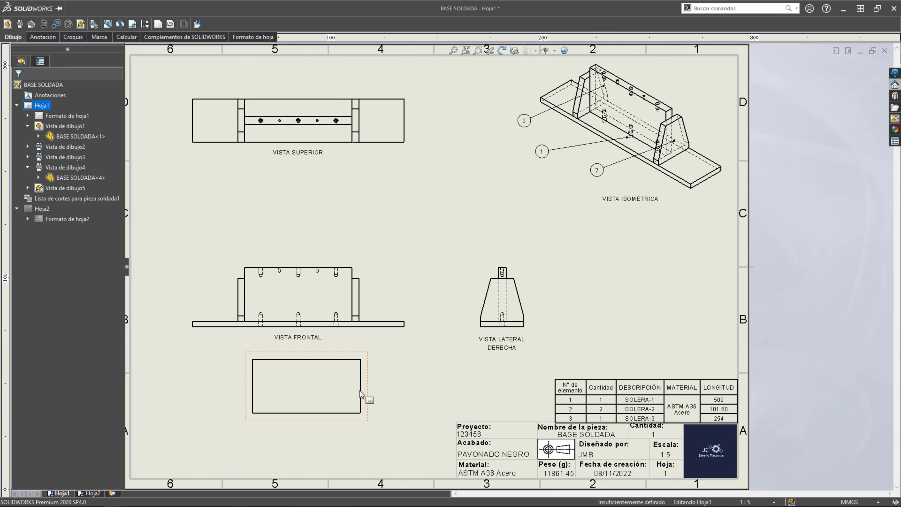
{"action": "left_click", "coordinate": [334, 381]}
{"action": "key", "text": "ctrl+c"}
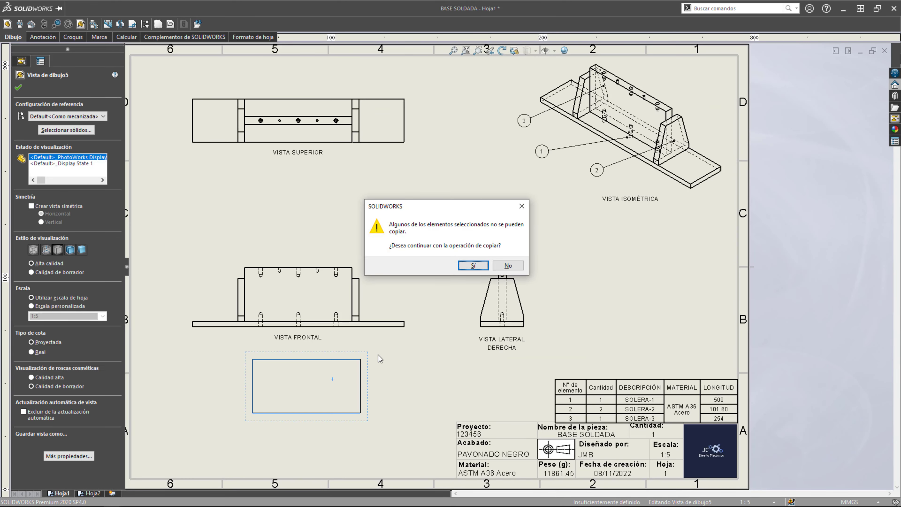
{"action": "key", "text": "Return"}
{"action": "key", "text": "Delete"}
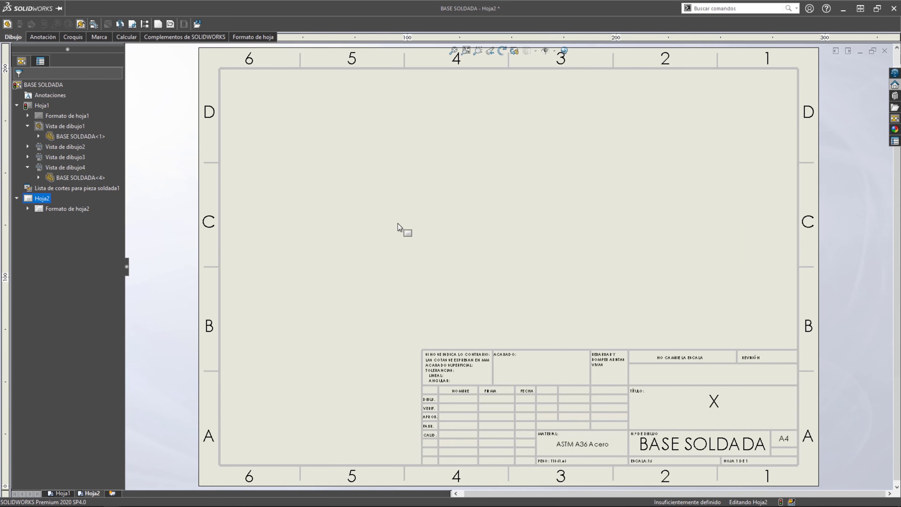
{"action": "left_click", "coordinate": [500, 209]}
- Apply the 'a4 - landscape - DMJC.slddrt' sheet format to Hoja2
{"action": "right_click", "coordinate": [626, 261]}
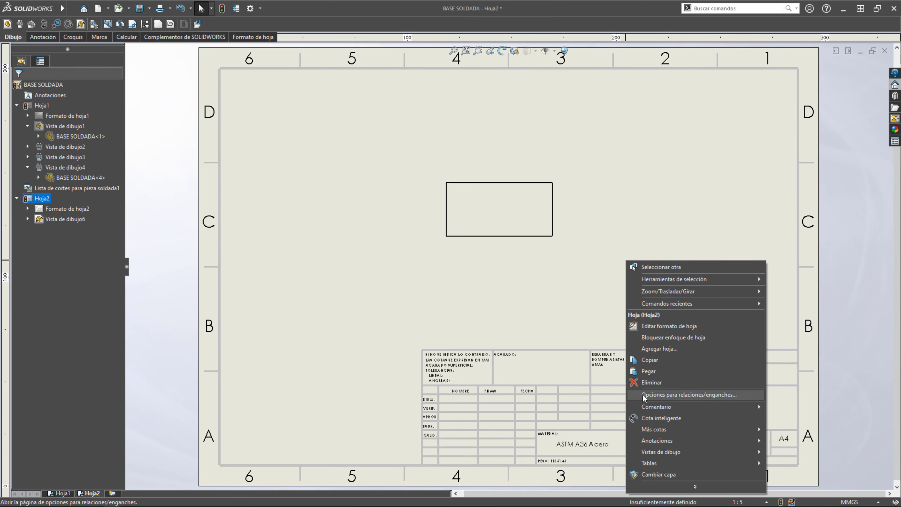
{"action": "left_click", "coordinate": [695, 486]}
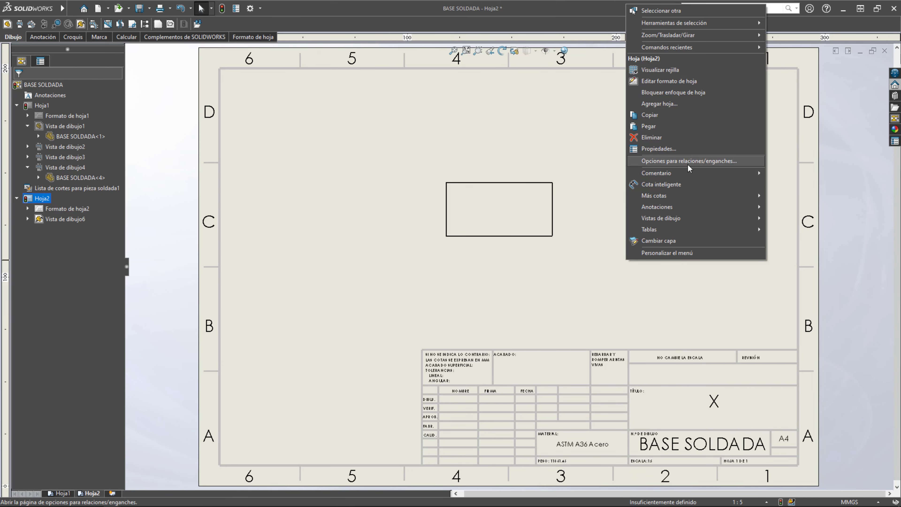
{"action": "left_click", "coordinate": [667, 149]}
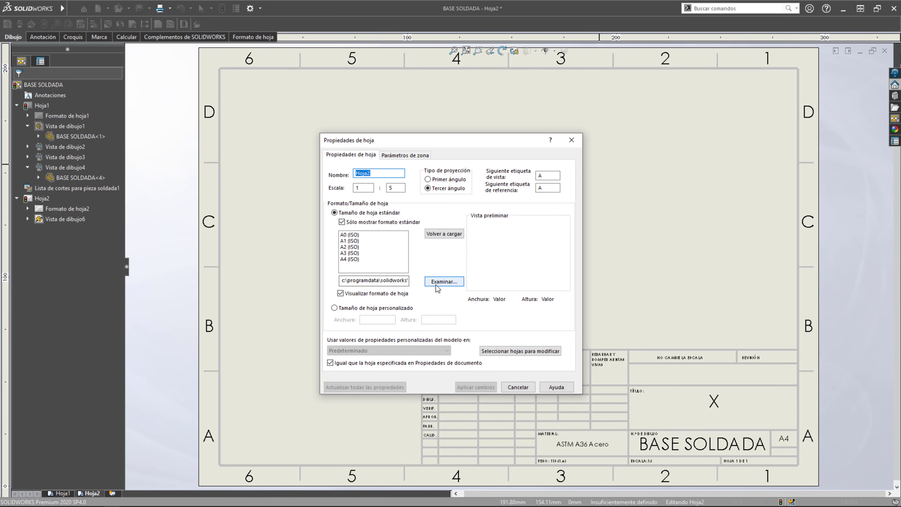
{"action": "left_click", "coordinate": [445, 281]}
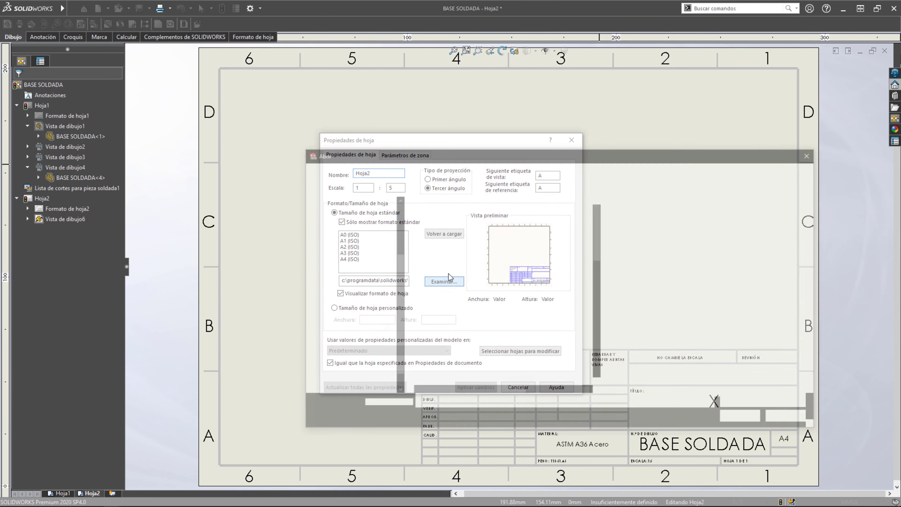
{"action": "scroll", "coordinate": [448, 273], "scroll_direction": "down", "scroll_amount": 4}
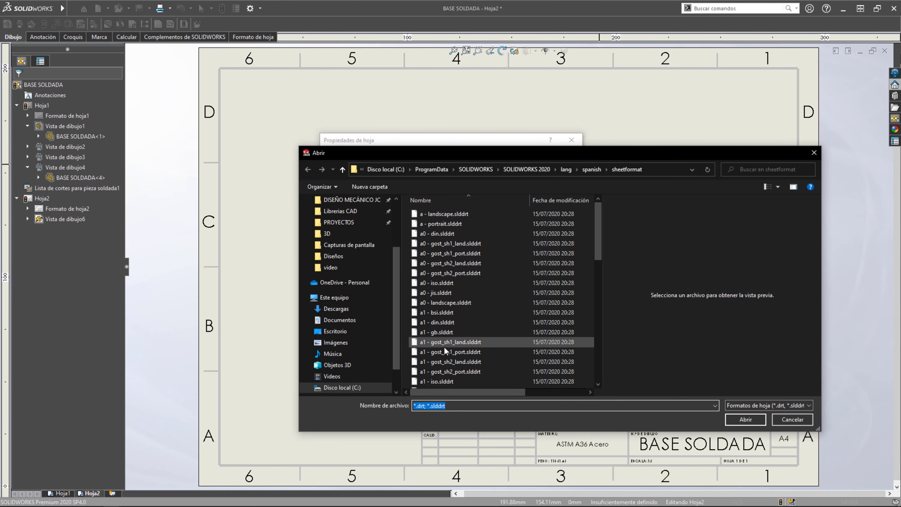
{"action": "scroll", "coordinate": [452, 345], "scroll_direction": "down", "scroll_amount": 3}
{"action": "scroll", "coordinate": [455, 349], "scroll_direction": "down", "scroll_amount": 2}
{"action": "scroll", "coordinate": [456, 362], "scroll_direction": "down", "scroll_amount": 2}
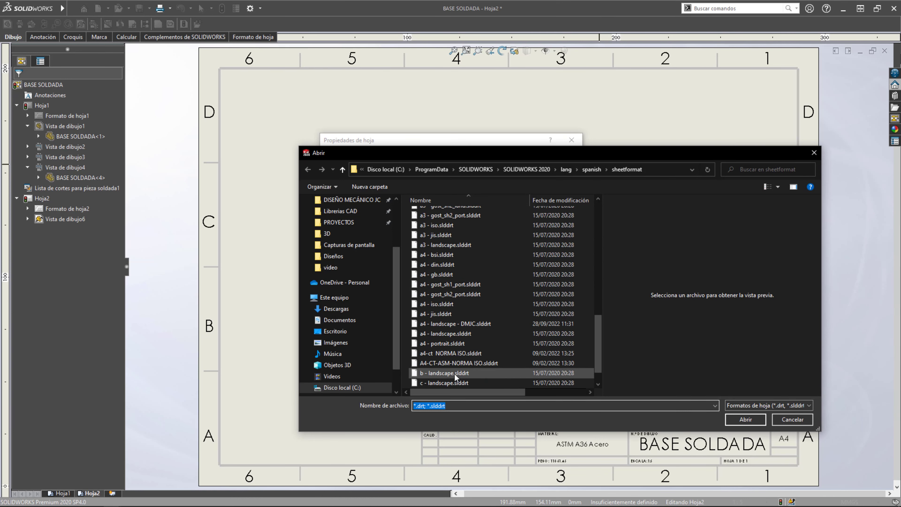
{"action": "scroll", "coordinate": [466, 366], "scroll_direction": "down", "scroll_amount": 2}
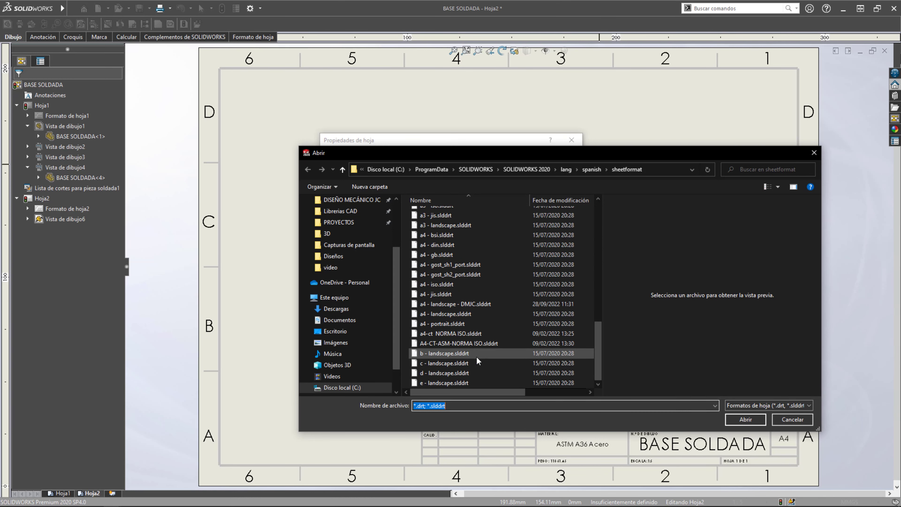
{"action": "left_click", "coordinate": [485, 304]}
{"action": "left_click", "coordinate": [748, 419]}
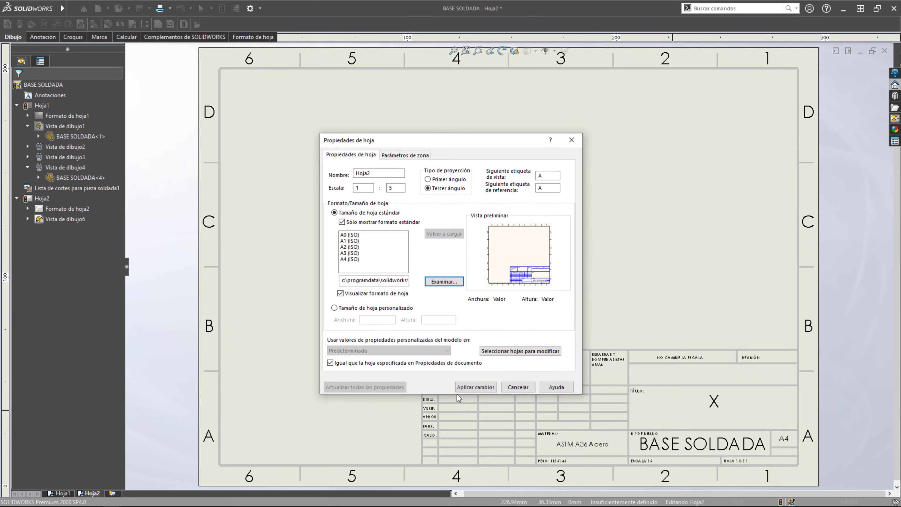
{"action": "left_click", "coordinate": [476, 387]}
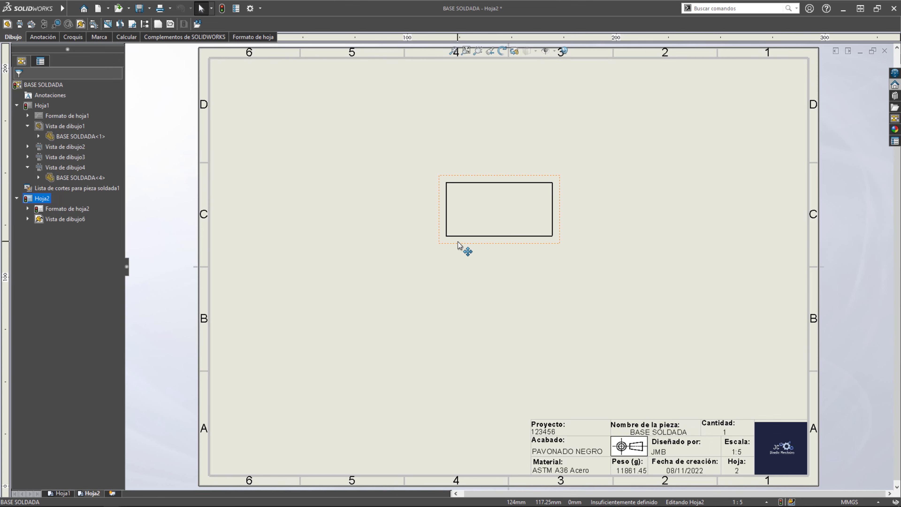
- Reposition the Hoja2 plate view, then check the weldment part and sheet 1 front view
{"action": "left_click_drag", "start_coordinate": [458, 242], "coordinate": [422, 279]}
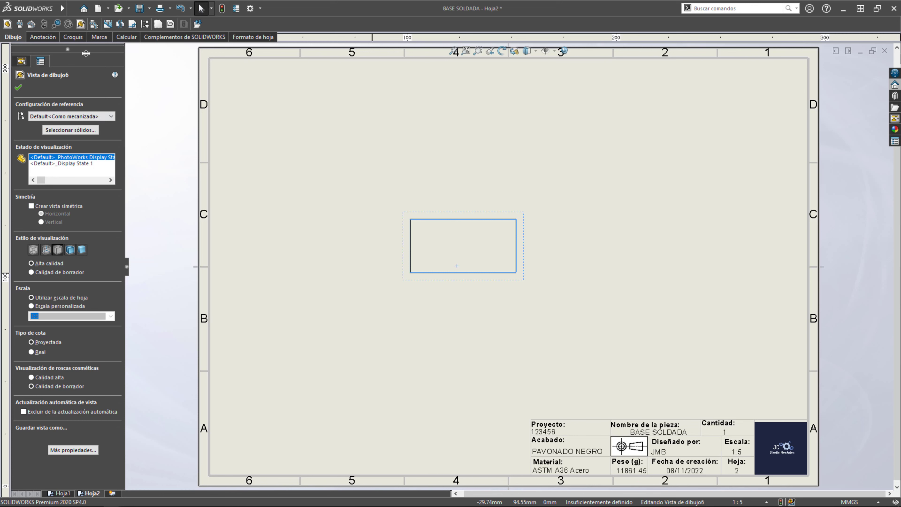
{"action": "scroll", "coordinate": [153, 211], "scroll_direction": "down", "scroll_amount": 1}
{"action": "scroll", "coordinate": [154, 211], "scroll_direction": "down", "scroll_amount": 1}
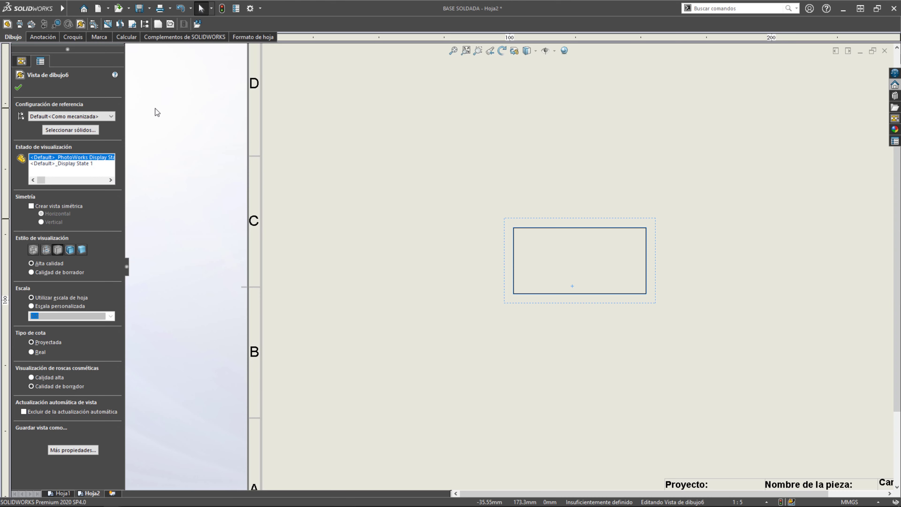
{"action": "left_click", "coordinate": [415, 256]}
{"action": "key", "text": "ctrl+Tab"}
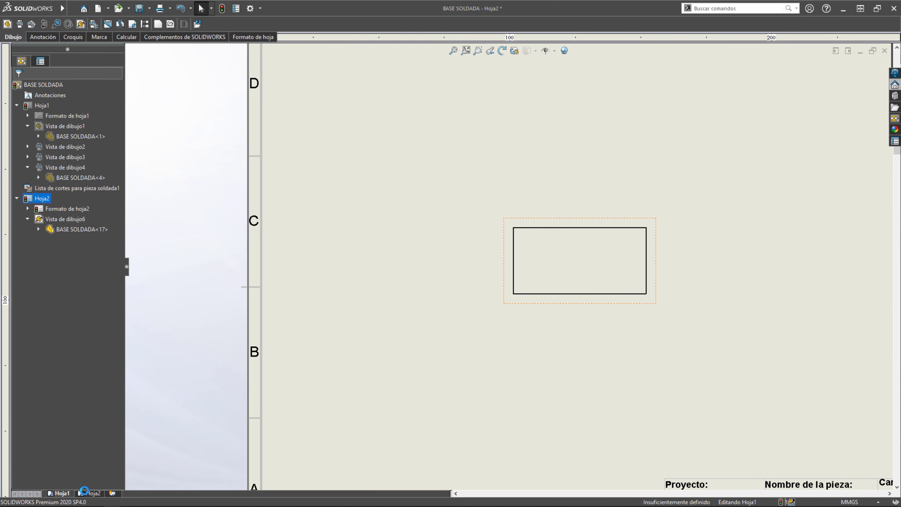
{"action": "left_click", "coordinate": [371, 272]}
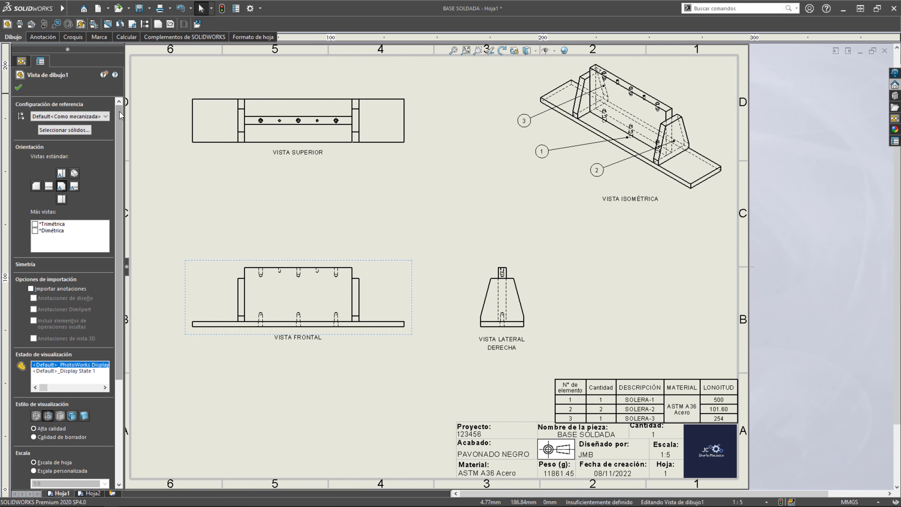
{"action": "scroll", "coordinate": [103, 196], "scroll_direction": "down", "scroll_amount": 5}
{"action": "scroll", "coordinate": [112, 210], "scroll_direction": "up", "scroll_amount": 5}
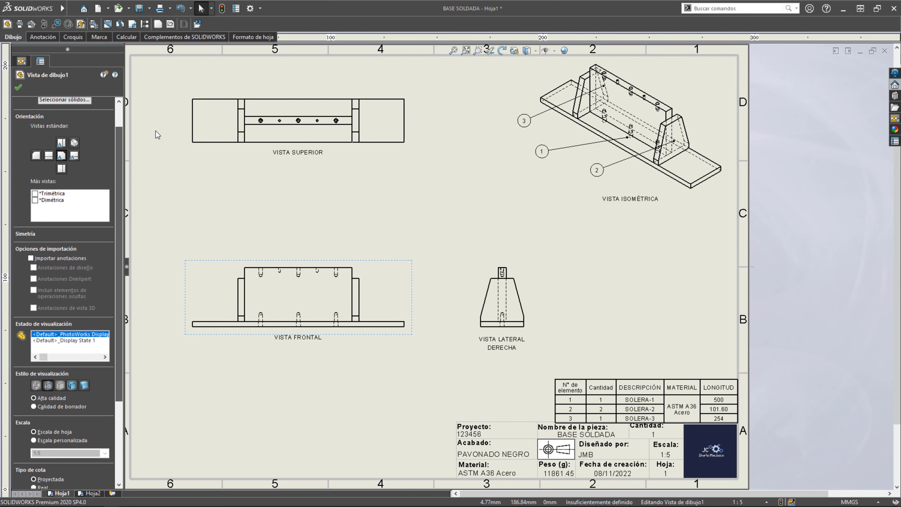
- Set the Hoja2 plate view to Hidden Lines Visible
{"action": "left_click", "coordinate": [89, 493]}
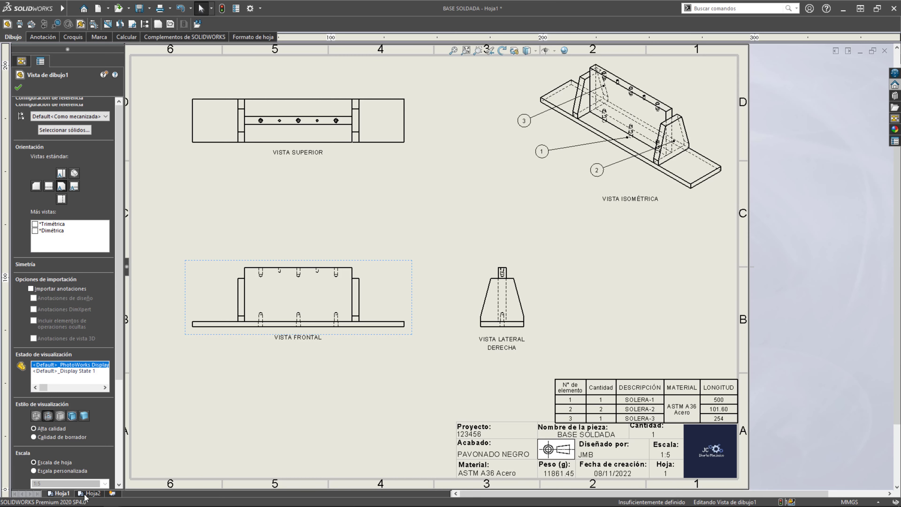
{"action": "left_click", "coordinate": [656, 249]}
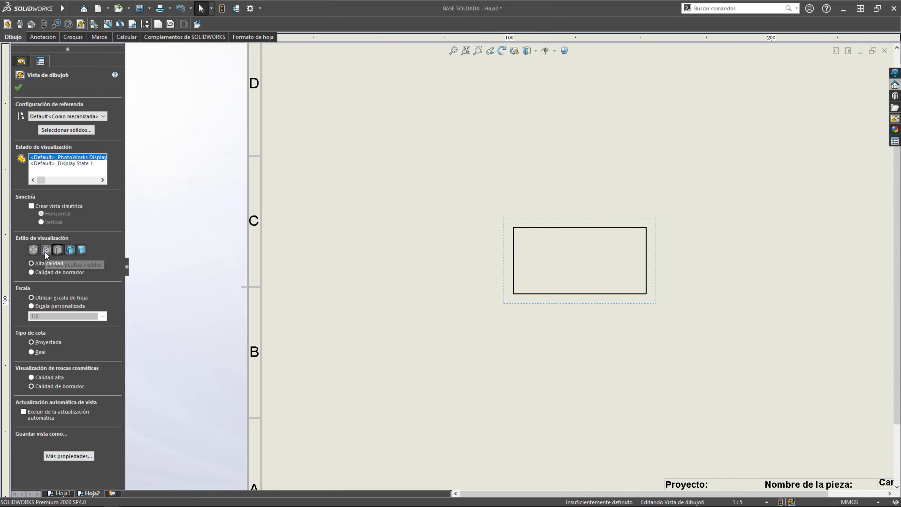
{"action": "left_click", "coordinate": [45, 252]}
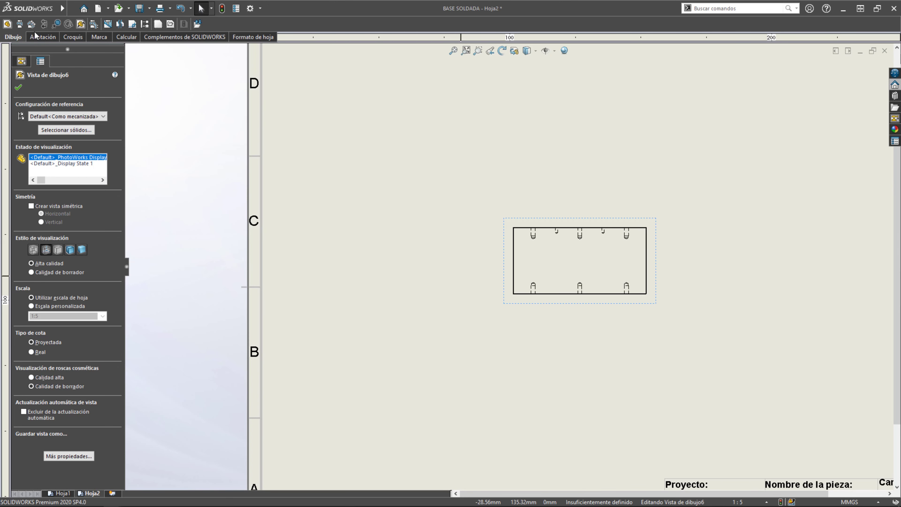
{"action": "left_click", "coordinate": [24, 25]}
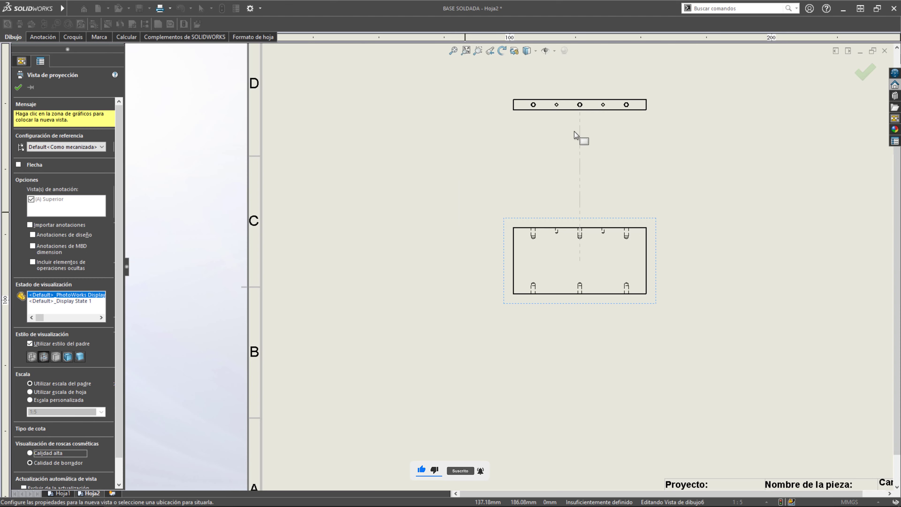
- Place projected views above and below the plate view on Hoja2
{"action": "key", "text": "f"}
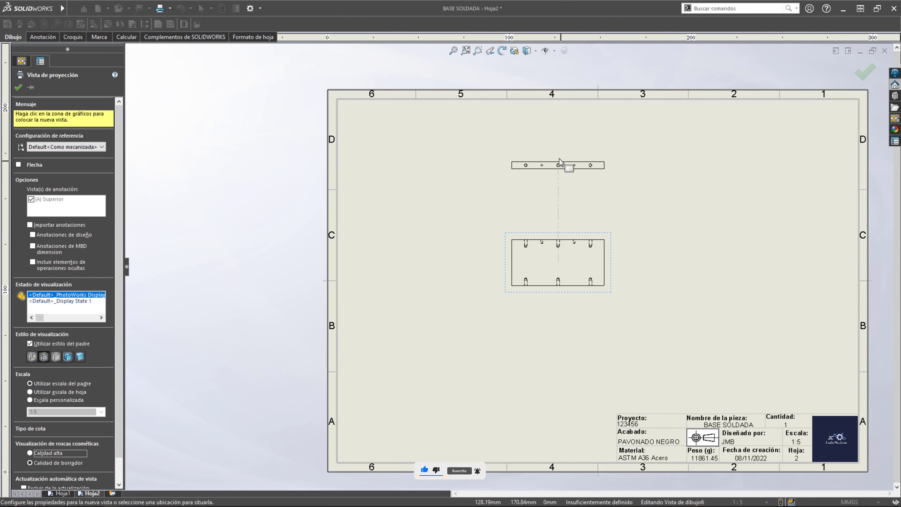
{"action": "left_click", "coordinate": [514, 169]}
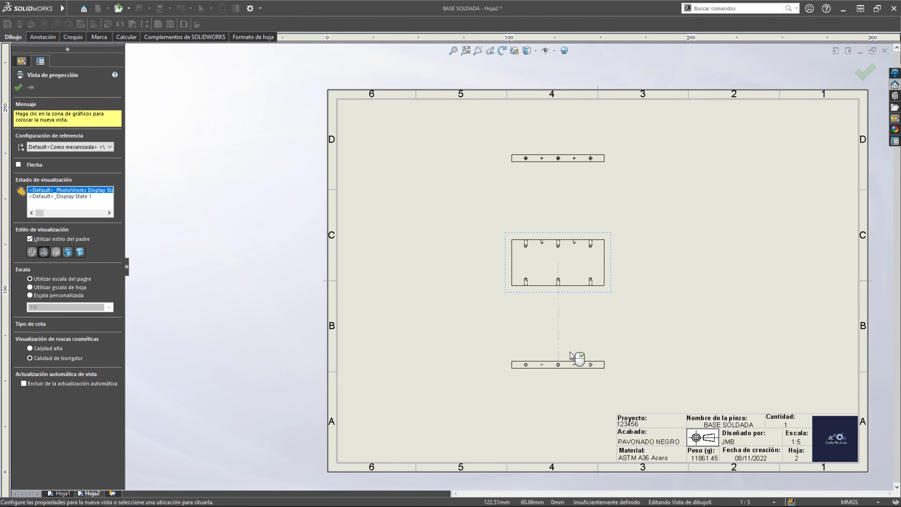
{"action": "left_click", "coordinate": [569, 359]}
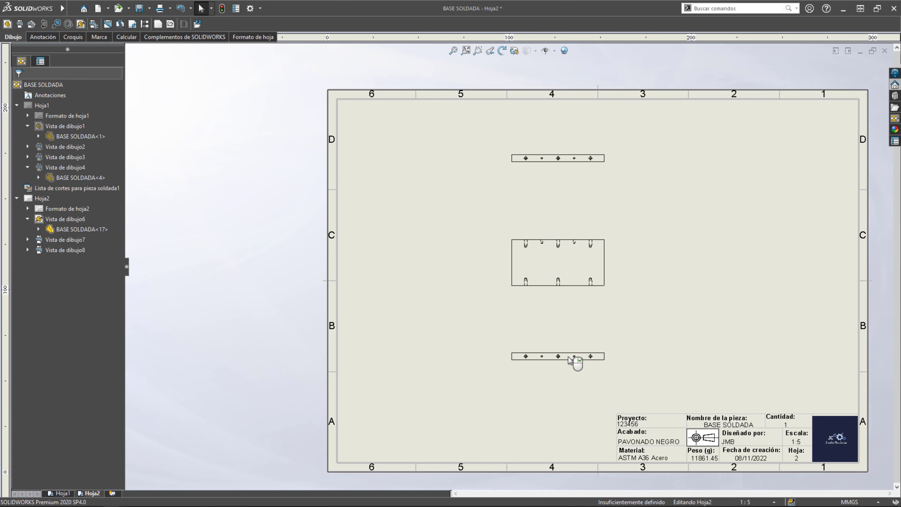
- Scale the plate views to a custom 1:2
{"action": "left_click", "coordinate": [616, 260]}
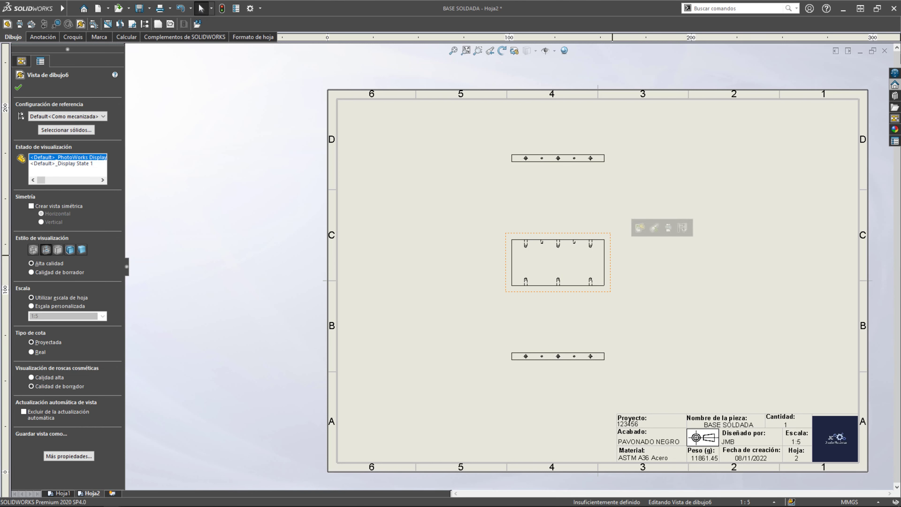
{"action": "left_click", "coordinate": [31, 306]}
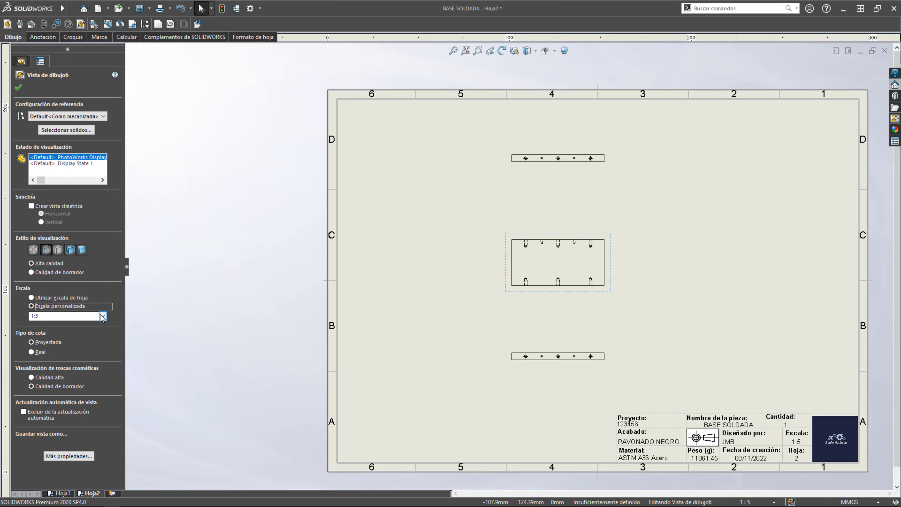
{"action": "left_click", "coordinate": [103, 316]}
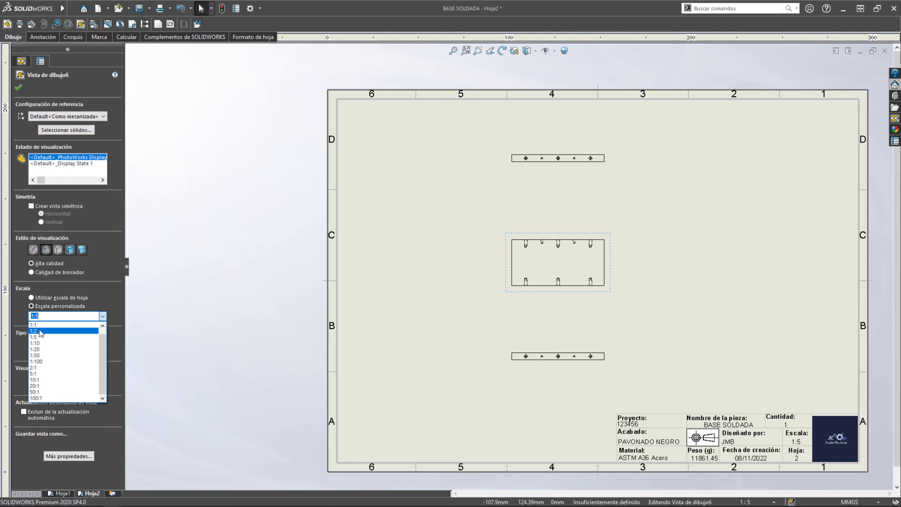
{"action": "left_click", "coordinate": [41, 330]}
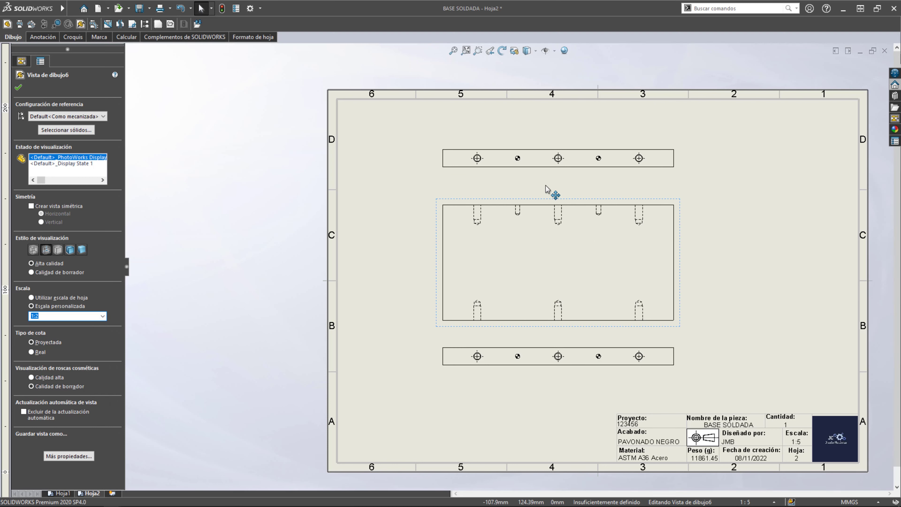
{"action": "scroll", "coordinate": [498, 193], "scroll_direction": "down", "scroll_amount": 1}
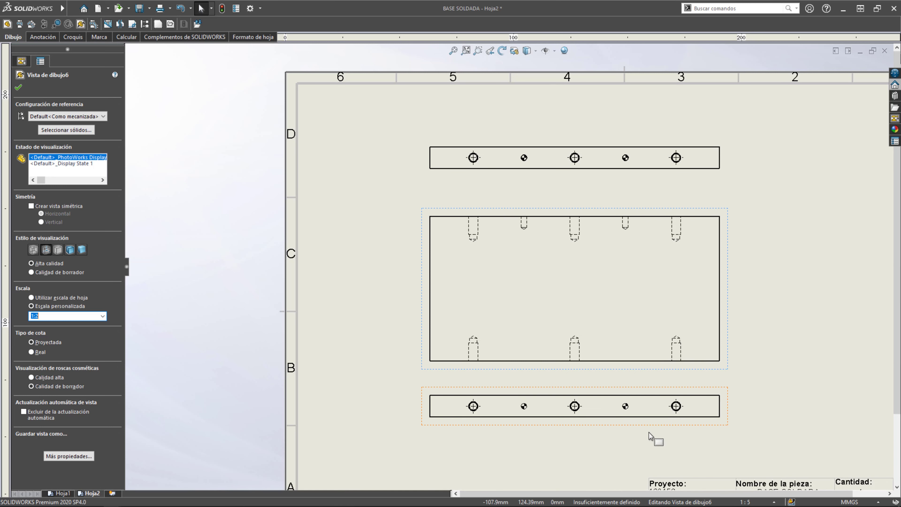
- Delete the bottom projected view, then undo to restore it
{"action": "left_click", "coordinate": [515, 386]}
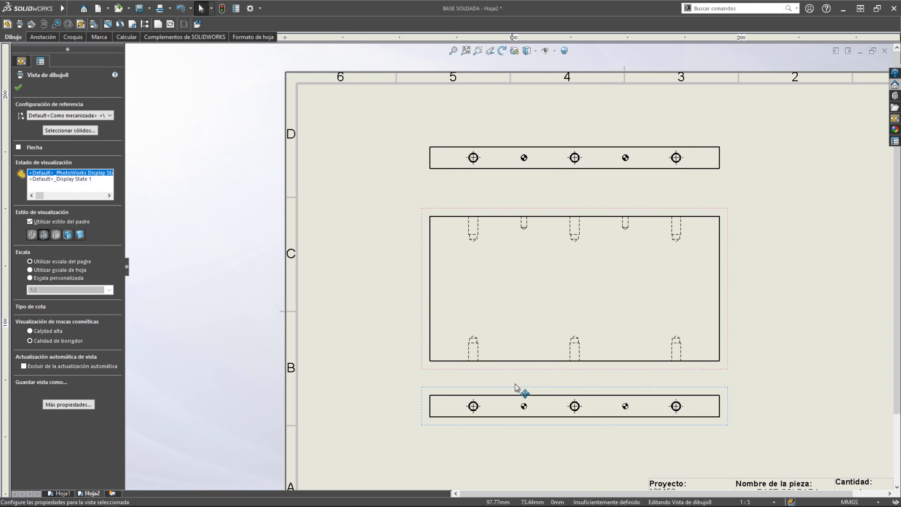
{"action": "left_click", "coordinate": [524, 406]}
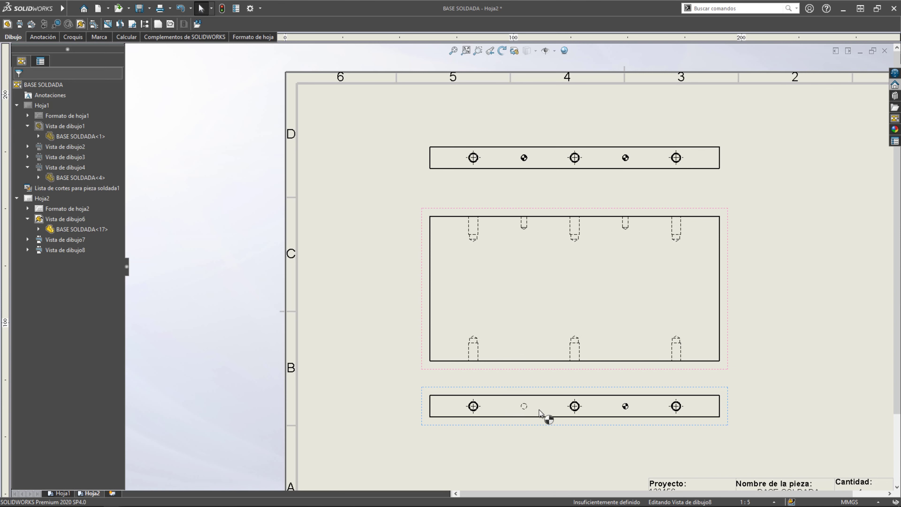
{"action": "left_click", "coordinate": [629, 409]}
{"action": "key", "text": "Delete"}
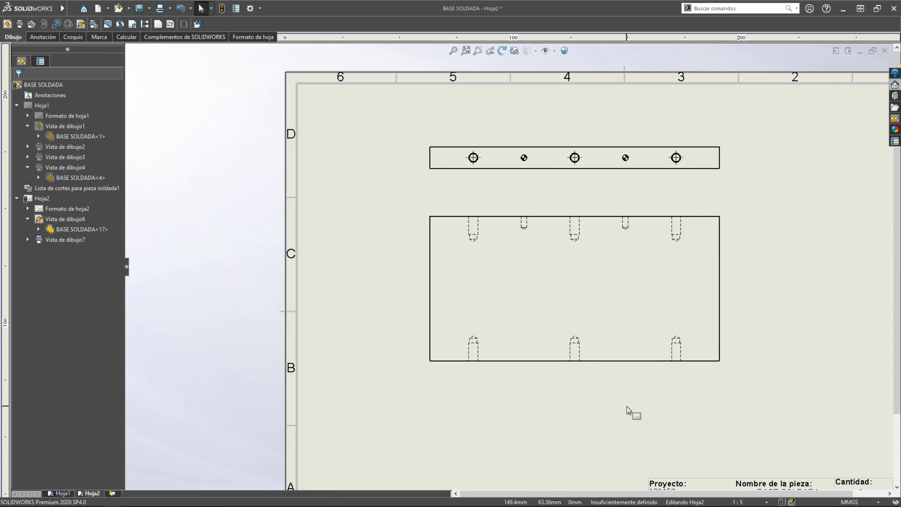
{"action": "key", "text": "ctrl+z"}
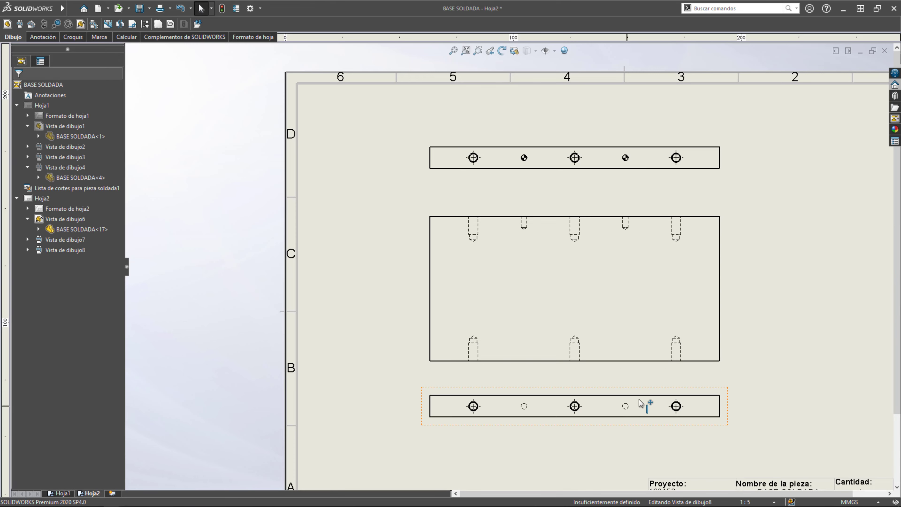
- Choose Ordinate Dimension from the Annotation tools and fit the sheet in view
{"action": "scroll", "coordinate": [739, 231], "scroll_direction": "up", "scroll_amount": 3}
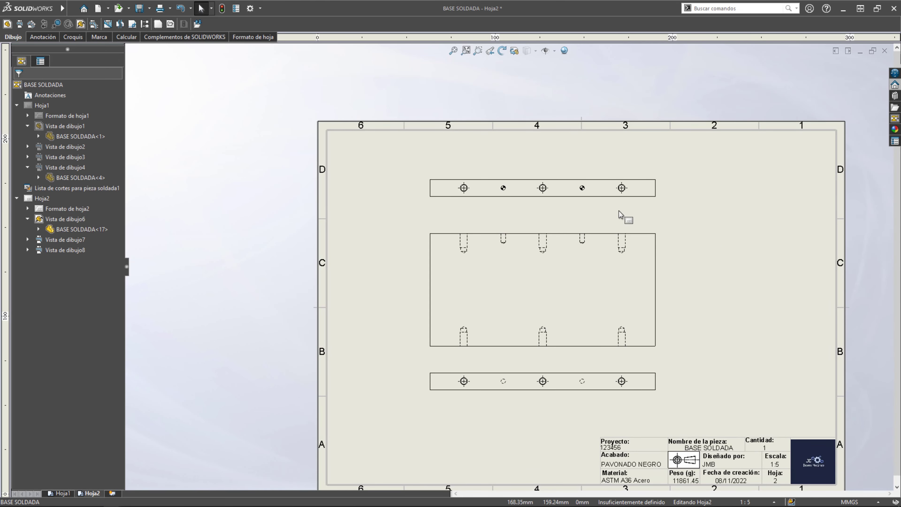
{"action": "scroll", "coordinate": [603, 216], "scroll_direction": "down", "scroll_amount": 3}
{"action": "left_click", "coordinate": [42, 36]}
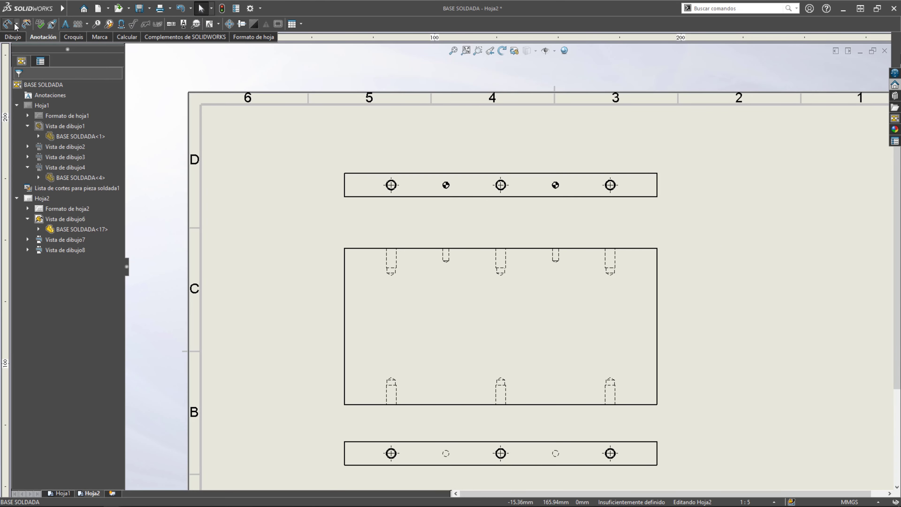
{"action": "left_click", "coordinate": [17, 24]}
{"action": "left_click", "coordinate": [39, 73]}
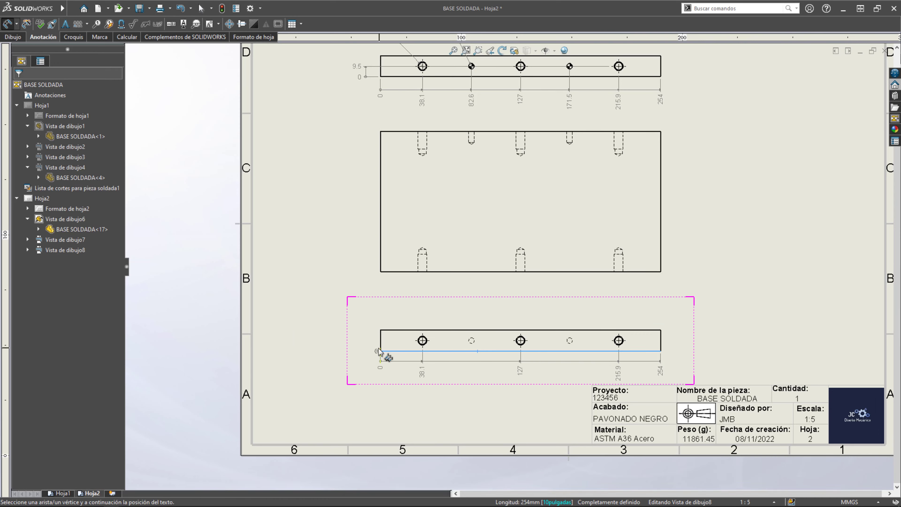
{"action": "key", "text": "f"}
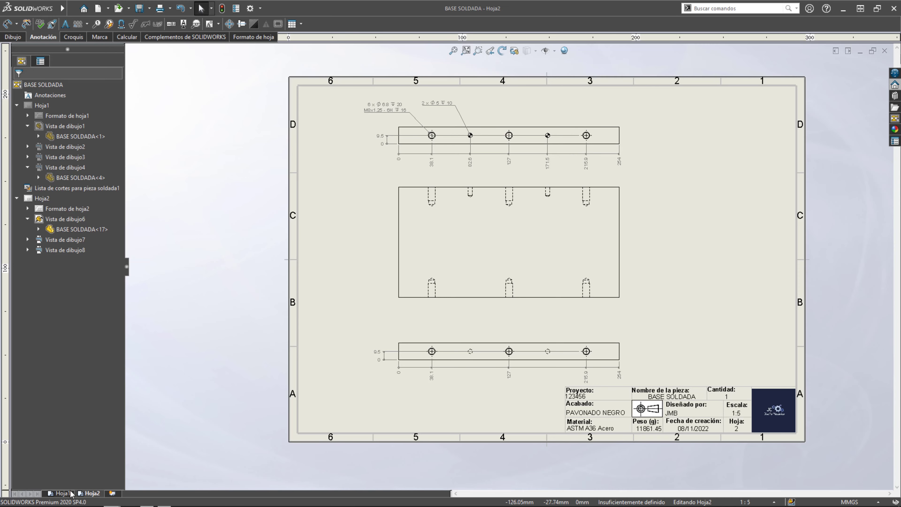
- On Hoja1, shift the cut-list table slightly left
{"action": "left_click", "coordinate": [61, 493]}
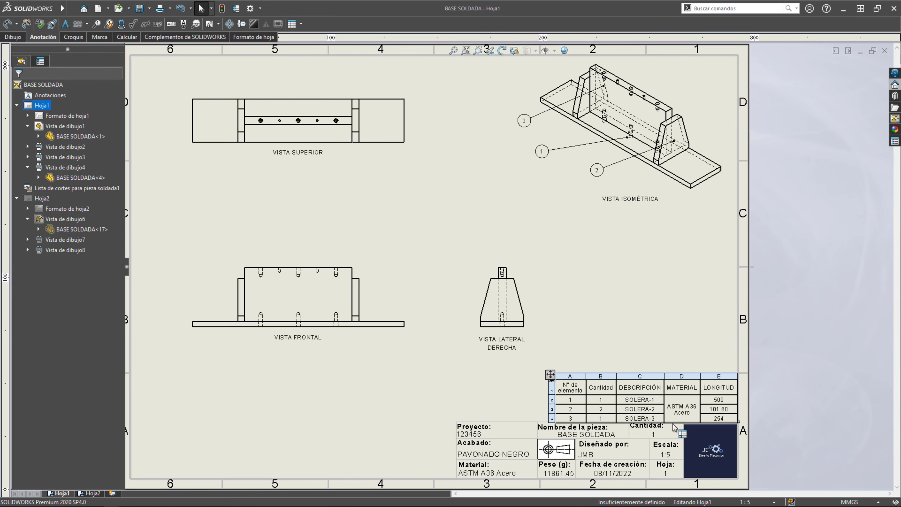
{"action": "scroll", "coordinate": [688, 410], "scroll_direction": "down", "scroll_amount": 3}
{"action": "scroll", "coordinate": [689, 406], "scroll_direction": "up", "scroll_amount": 3}
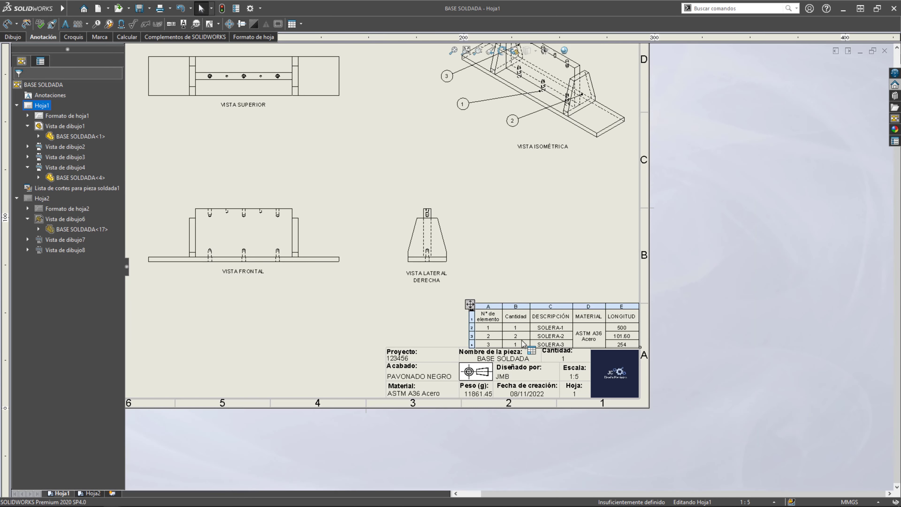
{"action": "left_click_drag", "start_coordinate": [469, 304], "coordinate": [441, 303]}
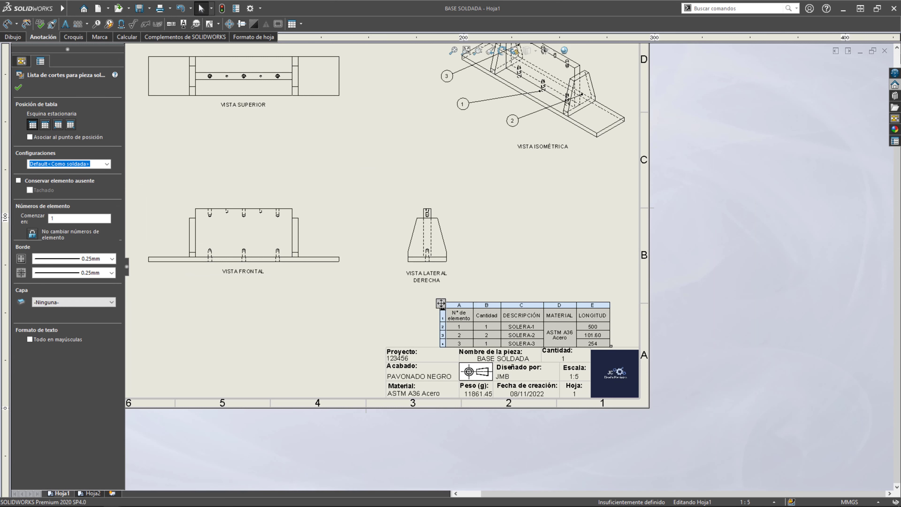
{"action": "left_click", "coordinate": [538, 193]}
- Insert a blank column to the right of LONGITUD in the cut list
{"action": "scroll", "coordinate": [574, 273], "scroll_direction": "down", "scroll_amount": 2}
{"action": "scroll", "coordinate": [585, 293], "scroll_direction": "down", "scroll_amount": 2}
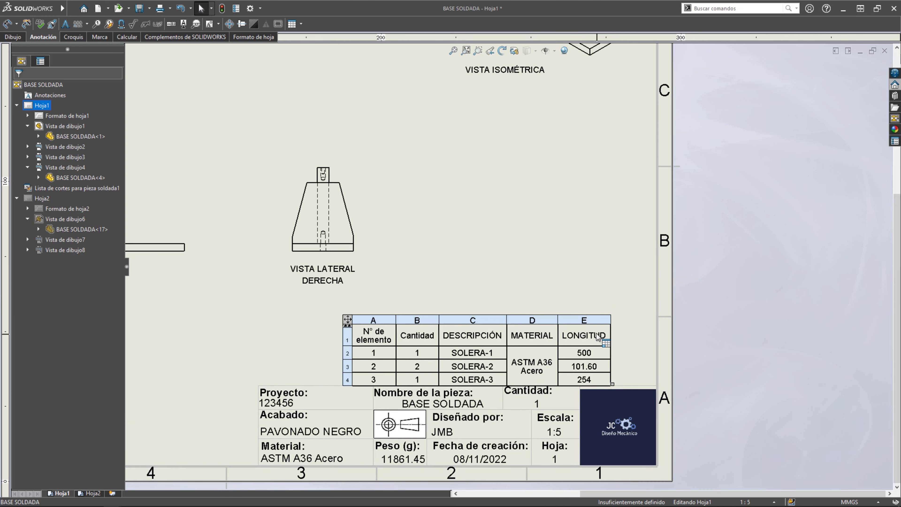
{"action": "left_click", "coordinate": [589, 317]}
{"action": "right_click", "coordinate": [589, 317]}
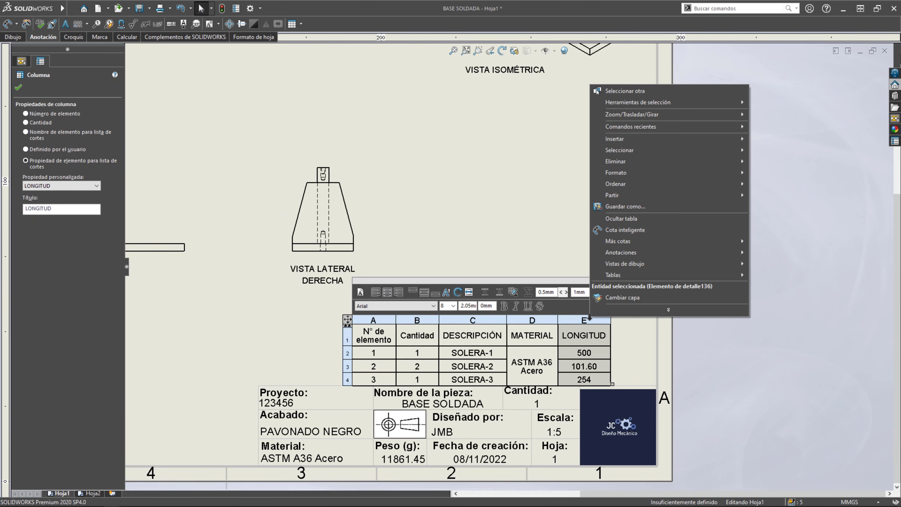
{"action": "mouse_move", "coordinate": [614, 138]}
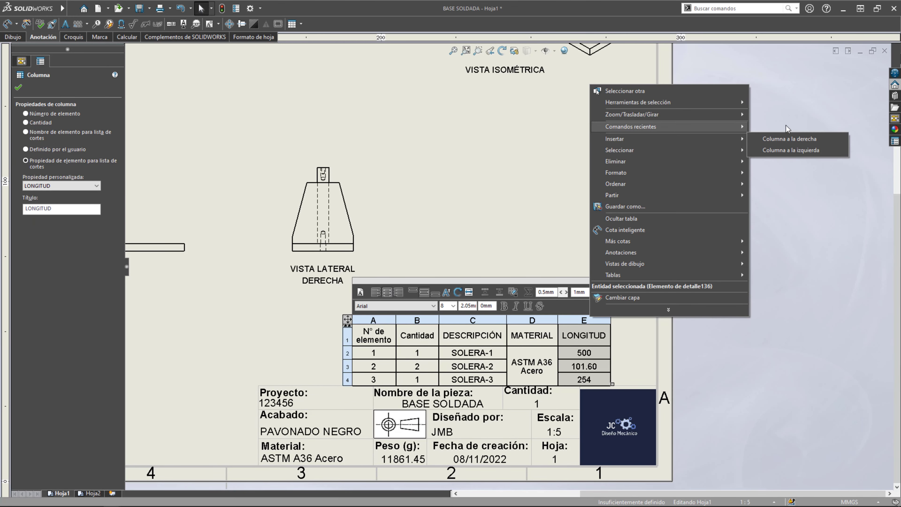
{"action": "left_click", "coordinate": [807, 149]}
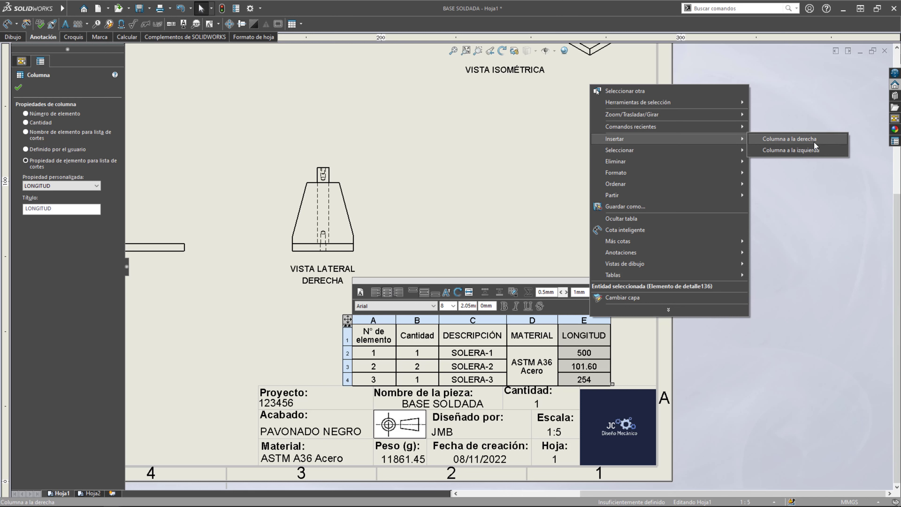
{"action": "left_click", "coordinate": [814, 142]}
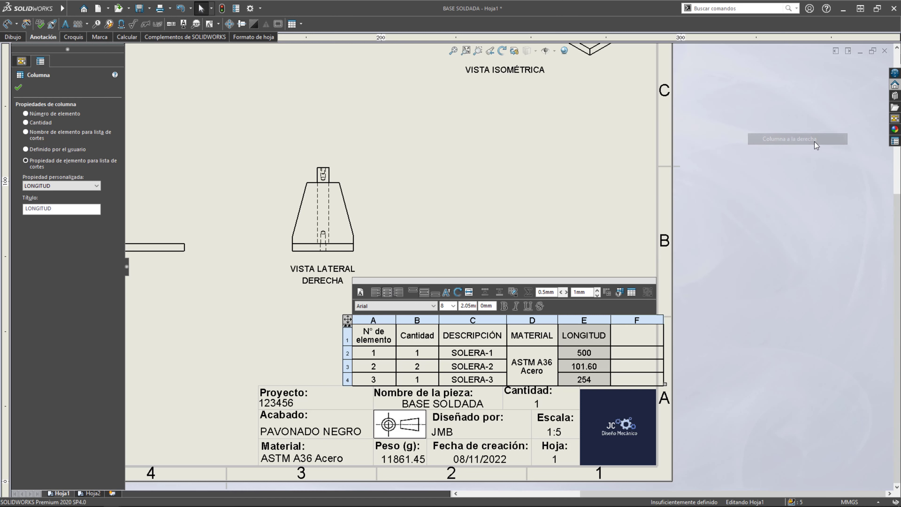
- Head the new cut-list column NOTAS
{"action": "left_click", "coordinate": [637, 343]}
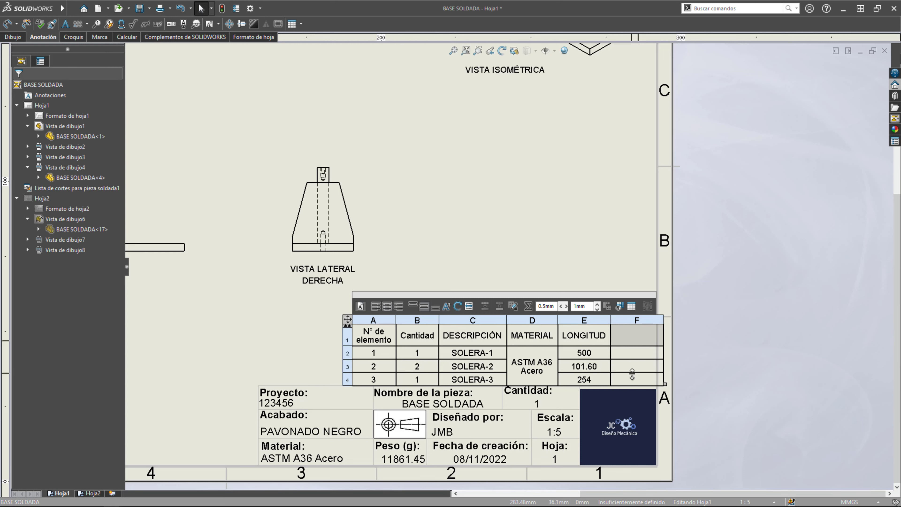
{"action": "double_click", "coordinate": [633, 338]}
{"action": "type", "text": "N"}
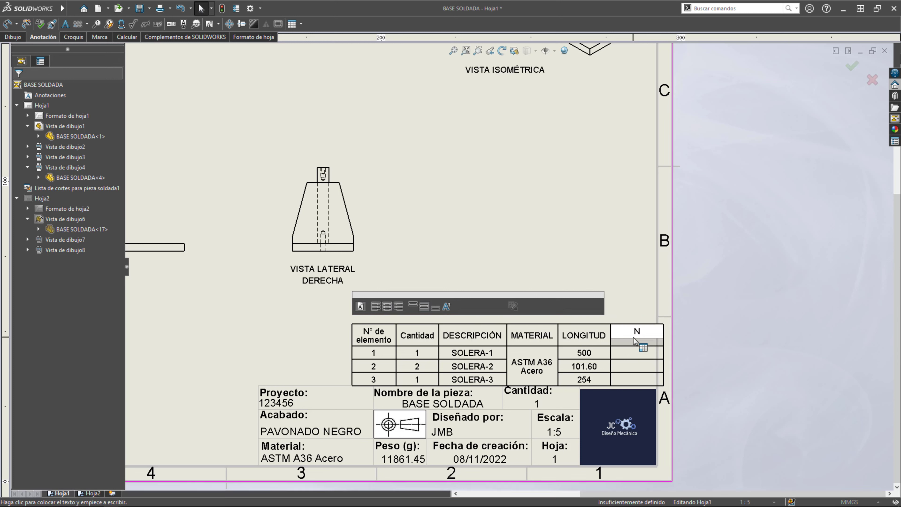
{"action": "type", "text": "OTAS"}
{"action": "left_click", "coordinate": [624, 378]}
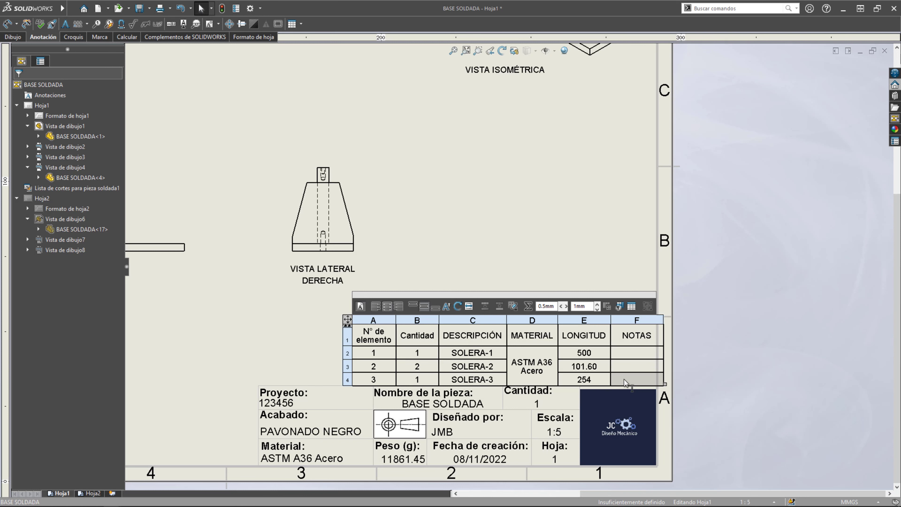
- Note 'VER VISTA A HOJA 2' for SOLERA-3 and move the table up off the title block
{"action": "double_click", "coordinate": [623, 379]}
{"action": "type", "text": "VER HO"}
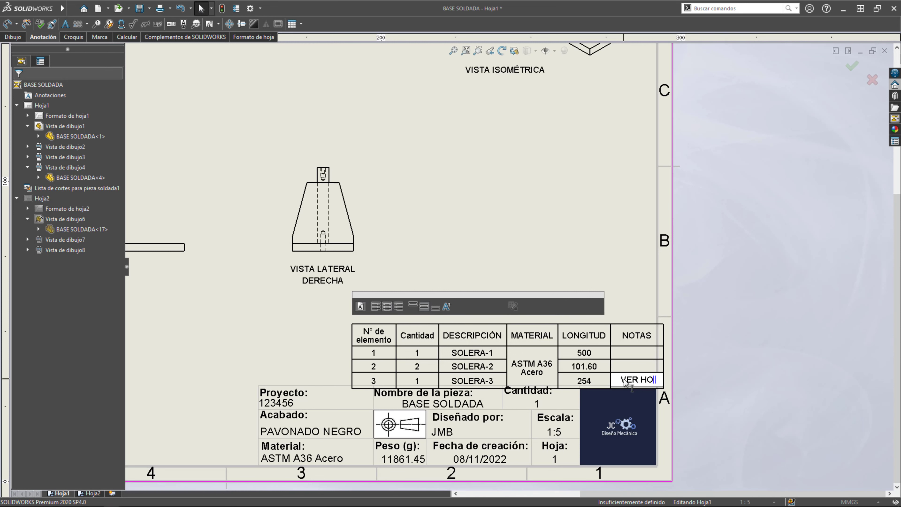
{"action": "type", "text": "JA 2"}
{"action": "scroll", "coordinate": [537, 195], "scroll_direction": "up", "scroll_amount": 1}
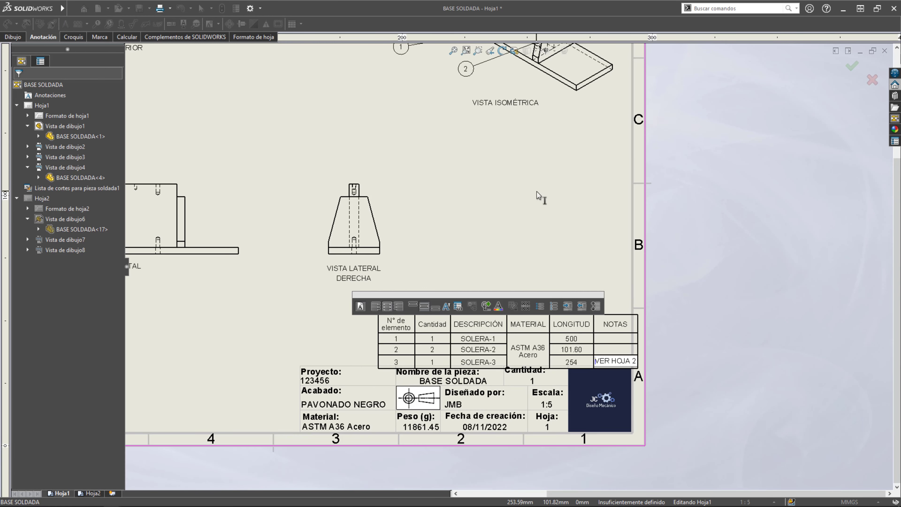
{"action": "left_click", "coordinate": [537, 195]}
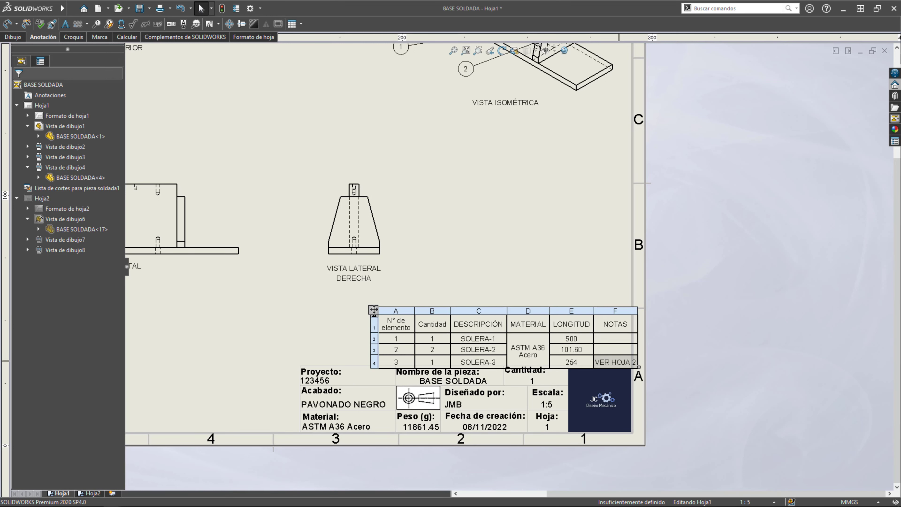
{"action": "double_click", "coordinate": [617, 361]}
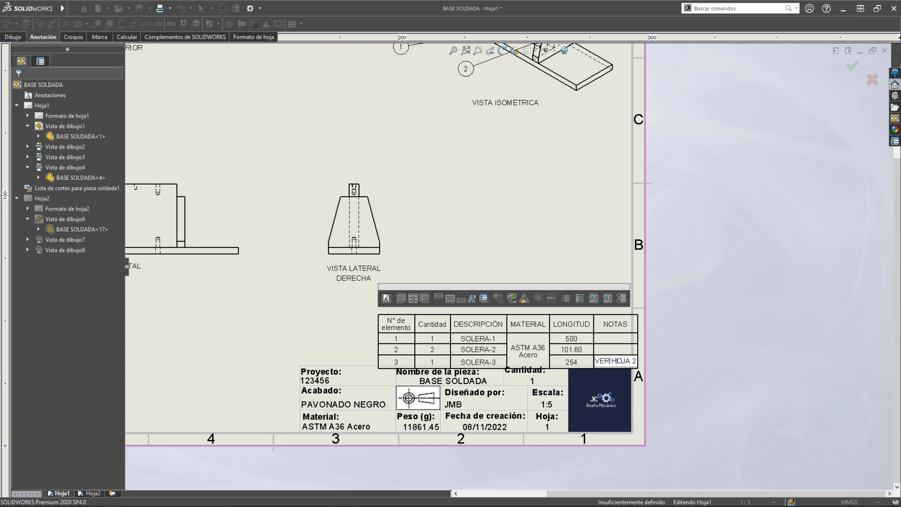
{"action": "type", "text": "VISTA A"}
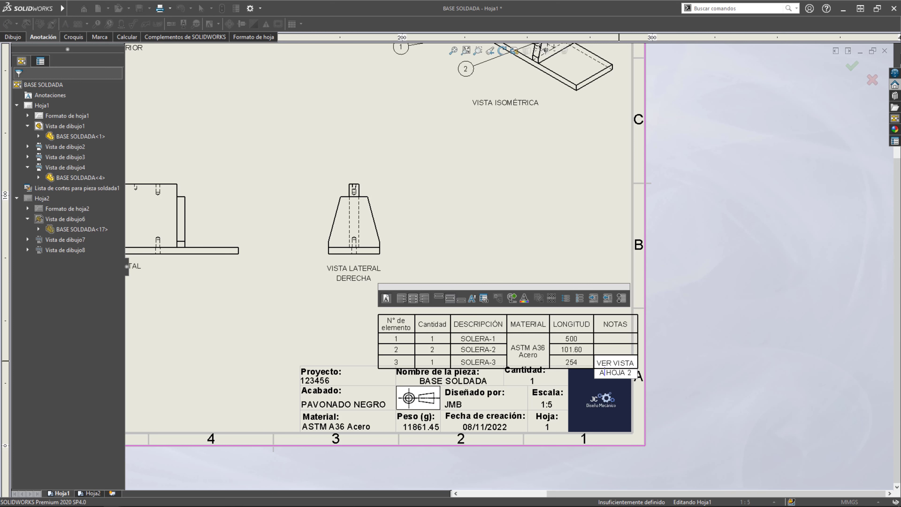
{"action": "left_click", "coordinate": [605, 277]}
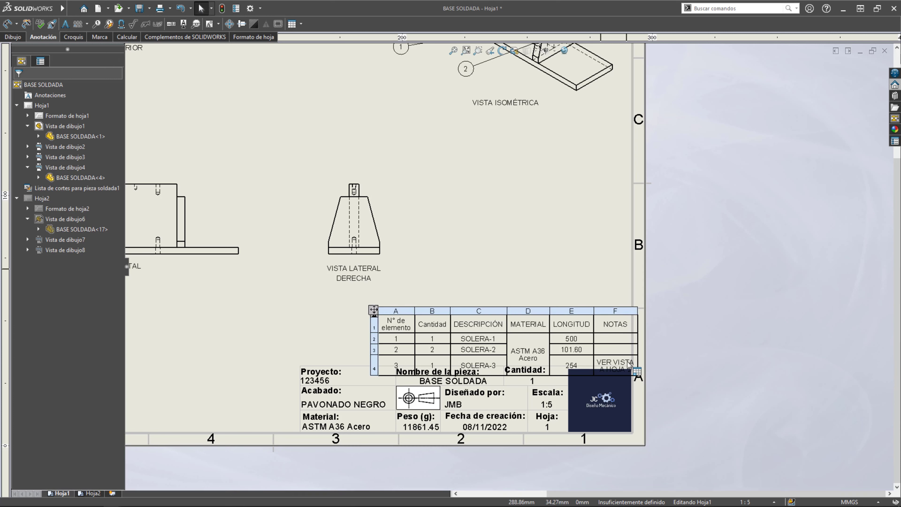
{"action": "left_click_drag", "start_coordinate": [374, 310], "coordinate": [368, 300]}
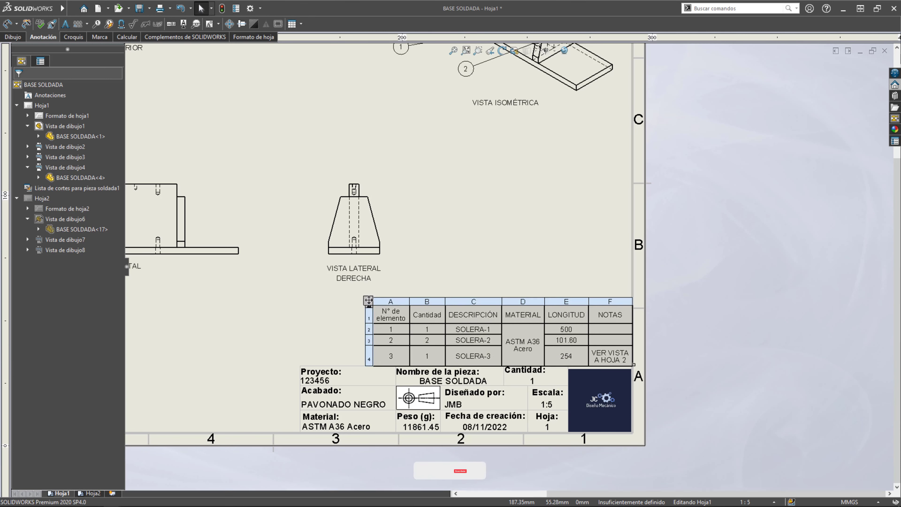
{"action": "left_click", "coordinate": [269, 347]}
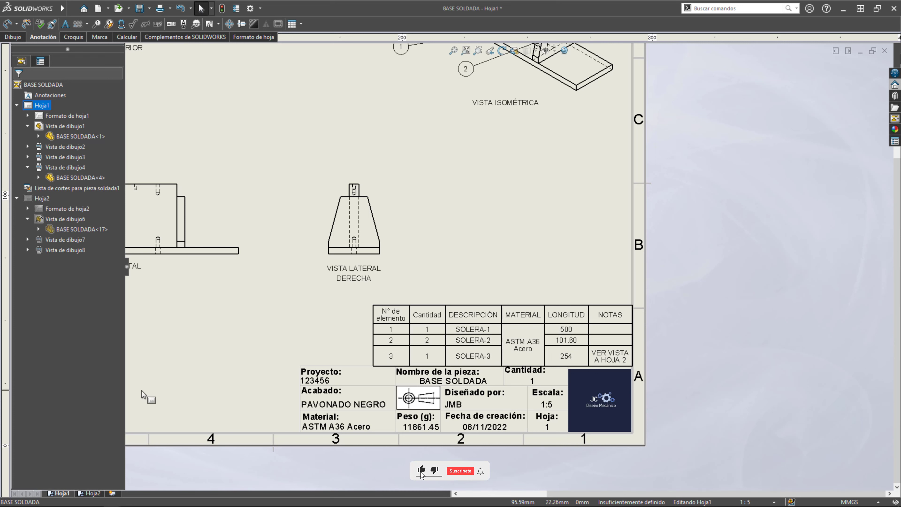
- On sheet Hoja2, show a view label under the middle plate view
{"action": "left_click", "coordinate": [93, 494]}
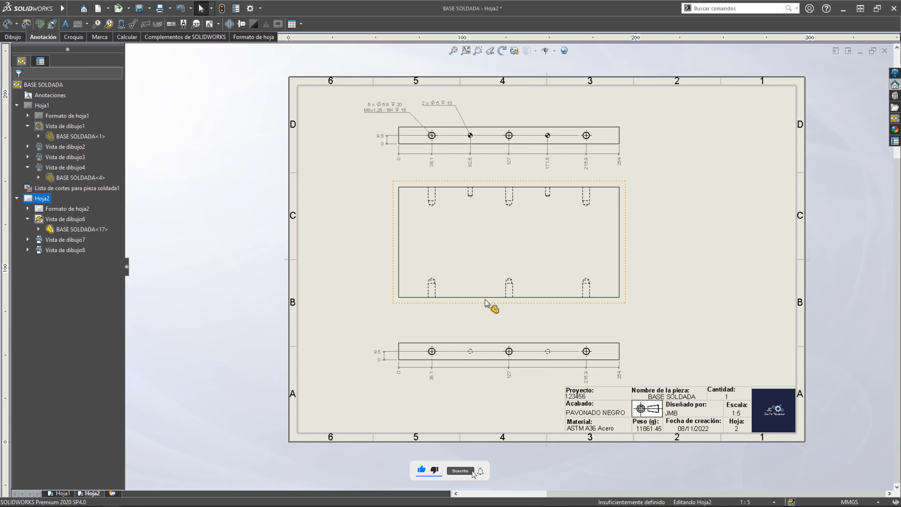
{"action": "left_click", "coordinate": [632, 246]}
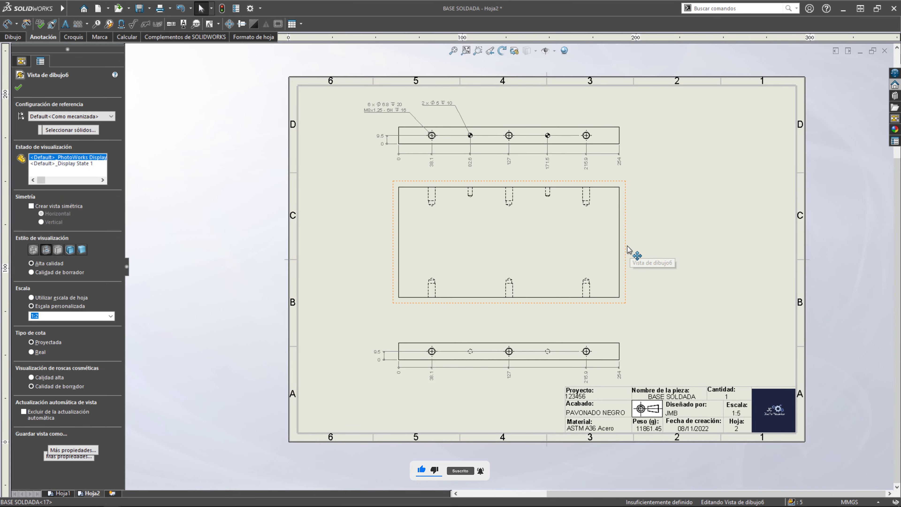
{"action": "right_click", "coordinate": [632, 246]}
{"action": "left_click", "coordinate": [675, 395]}
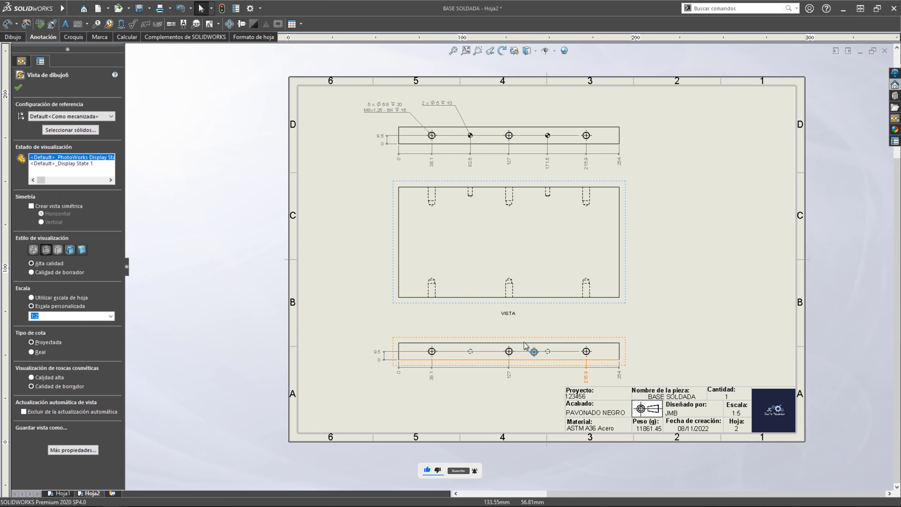
{"action": "scroll", "coordinate": [524, 318], "scroll_direction": "down", "scroll_amount": 1}
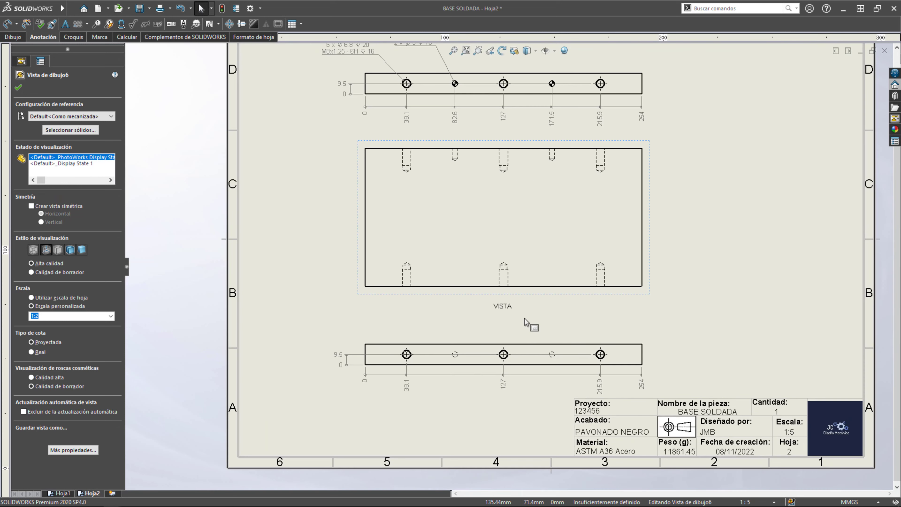
- Switch the view label to manual and change it to VISTA A
{"action": "left_click", "coordinate": [511, 307]}
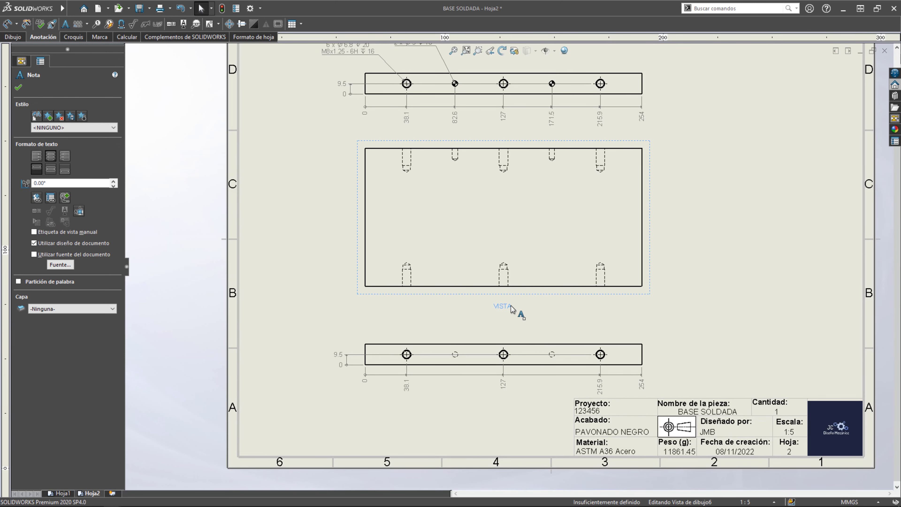
{"action": "left_click", "coordinate": [34, 232]}
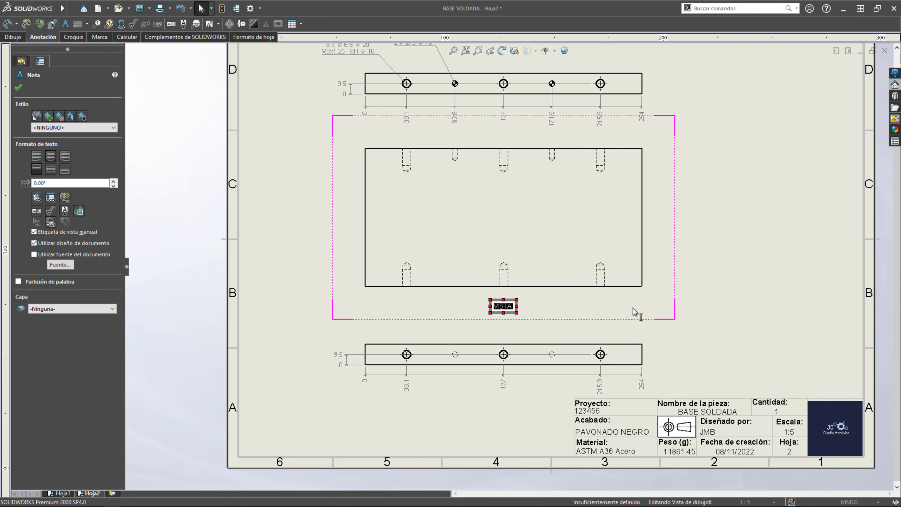
{"action": "type", "text": "A"}
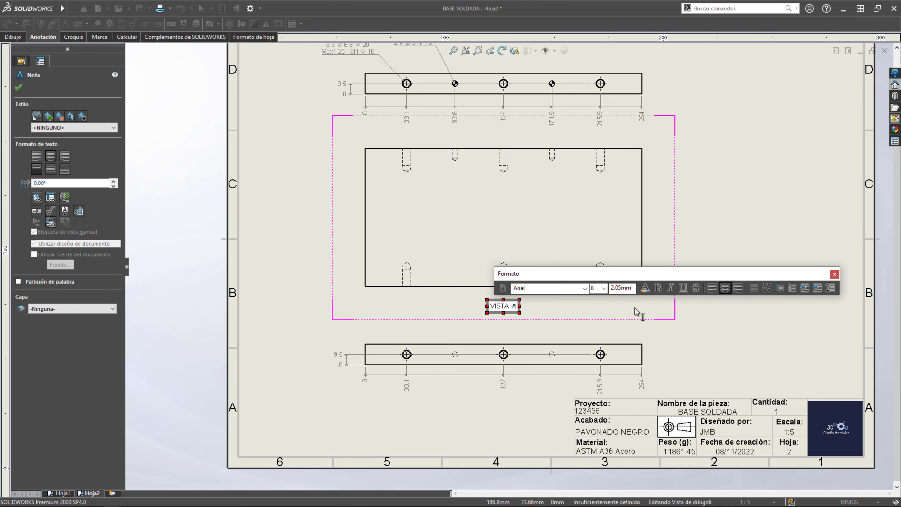
{"action": "left_click", "coordinate": [801, 124]}
- Fit the sheet in the window, then switch to the BASE SOLDADA part model
{"action": "key", "text": "f"}
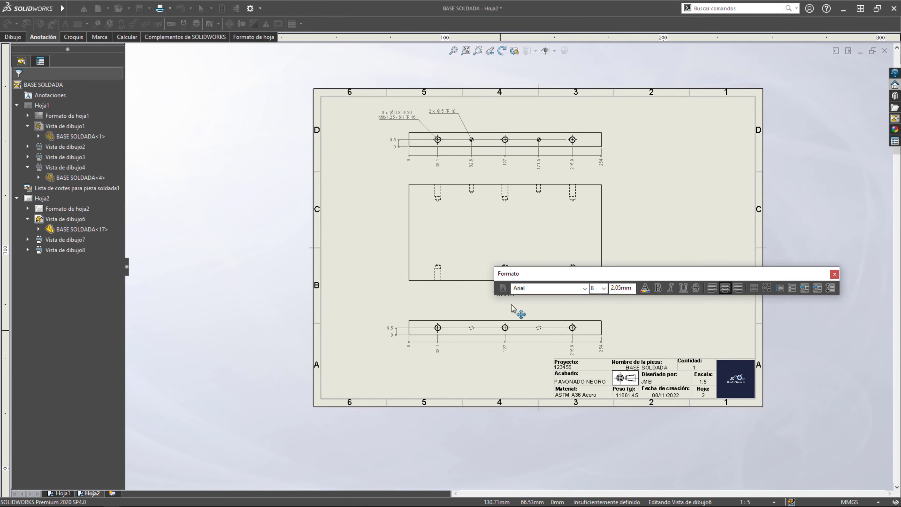
{"action": "scroll", "coordinate": [511, 304], "scroll_direction": "up", "scroll_amount": 3}
{"action": "key", "text": "f"}
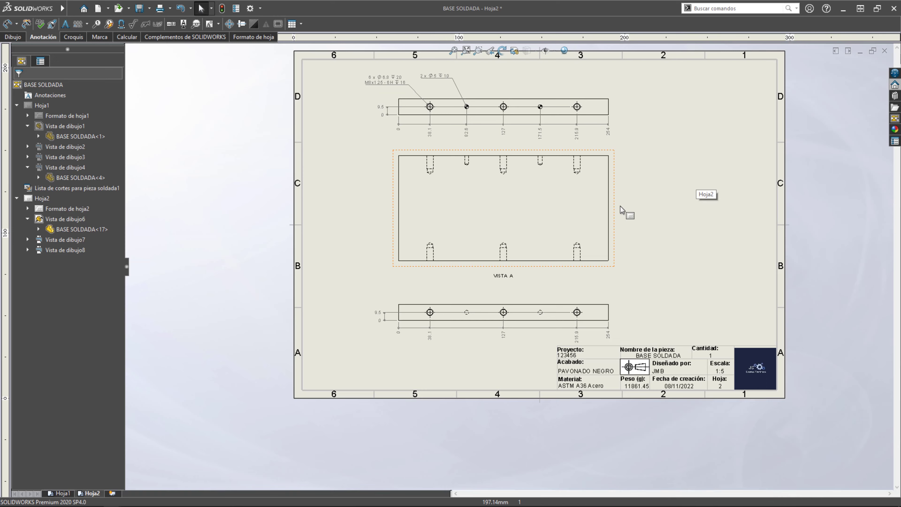
{"action": "key", "text": "ctrl+Tab"}
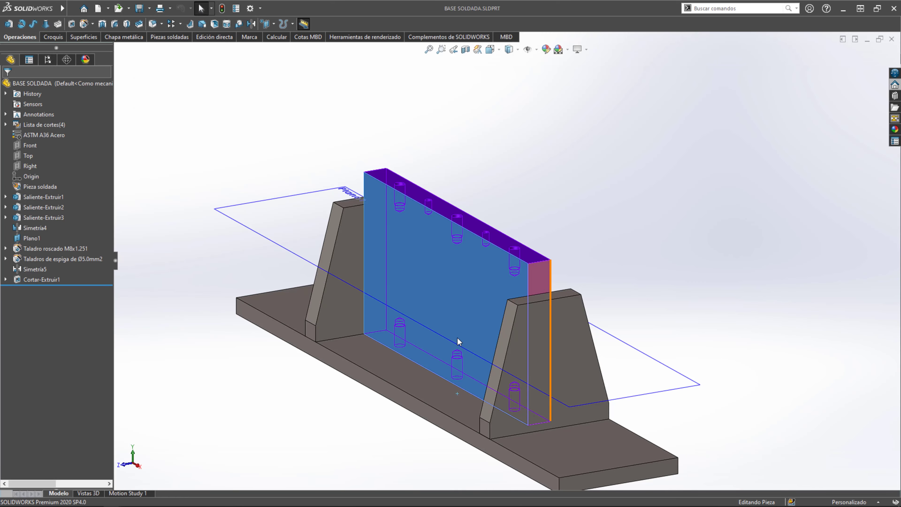
- Return to the drawing's sheet Hoja1 and select the cut-list table
{"action": "key", "text": "ctrl+Tab"}
{"action": "left_click", "coordinate": [61, 493]}
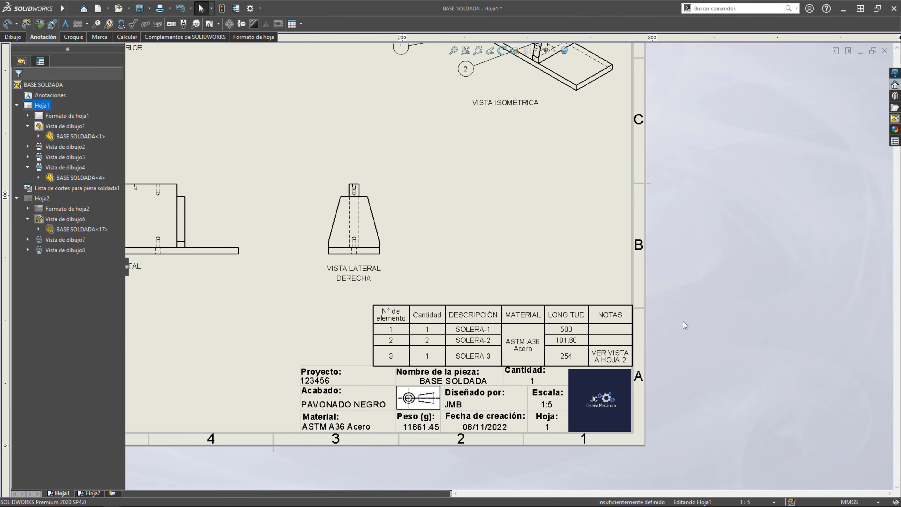
{"action": "left_click", "coordinate": [504, 335]}
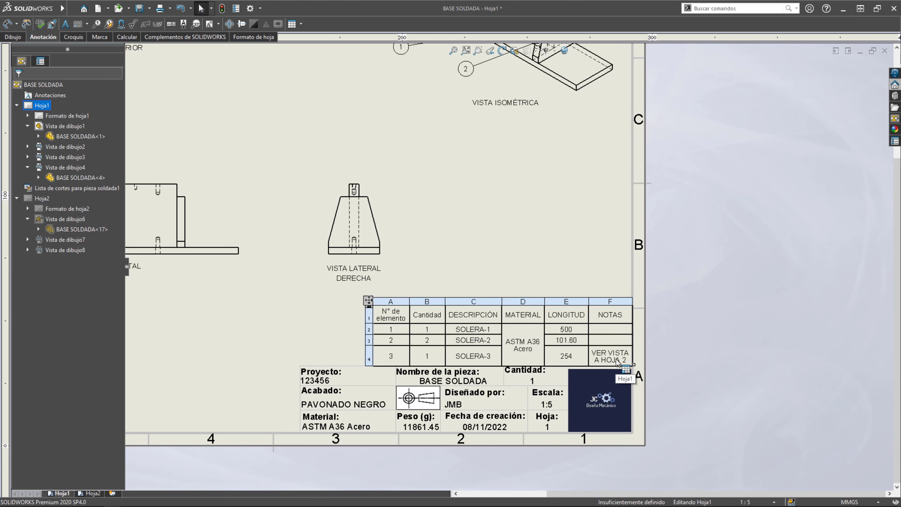
- Fit Hoja1 in the window and zoom to inspect its views and NOTAS cut list
{"action": "key", "text": "f"}
{"action": "scroll", "coordinate": [322, 165], "scroll_direction": "down", "scroll_amount": 2}
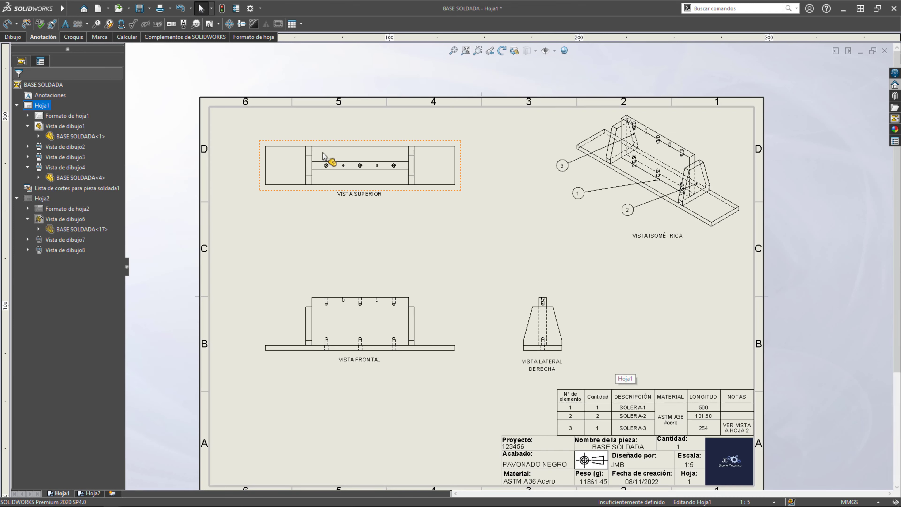
{"action": "scroll", "coordinate": [402, 227], "scroll_direction": "down", "scroll_amount": 3}
{"action": "scroll", "coordinate": [400, 231], "scroll_direction": "down", "scroll_amount": 2}
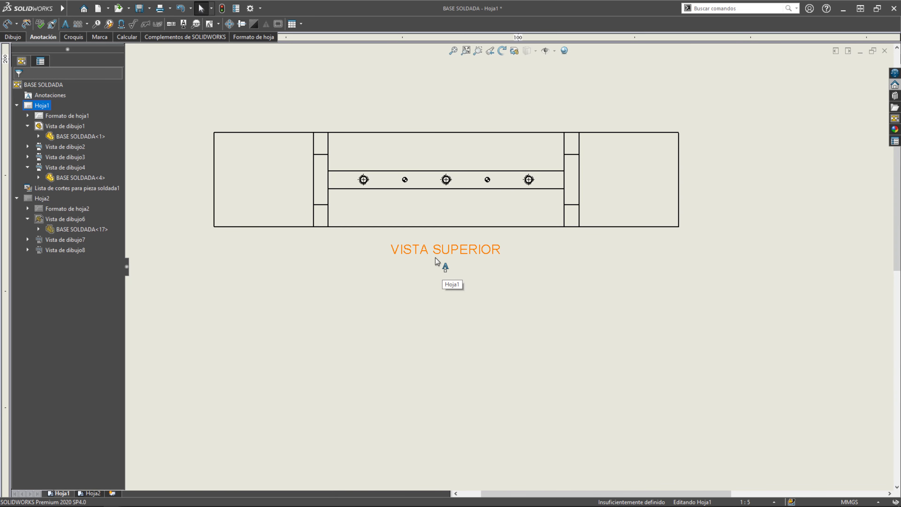
{"action": "scroll", "coordinate": [450, 284], "scroll_direction": "up", "scroll_amount": 3}
{"action": "scroll", "coordinate": [464, 302], "scroll_direction": "up", "scroll_amount": 2}
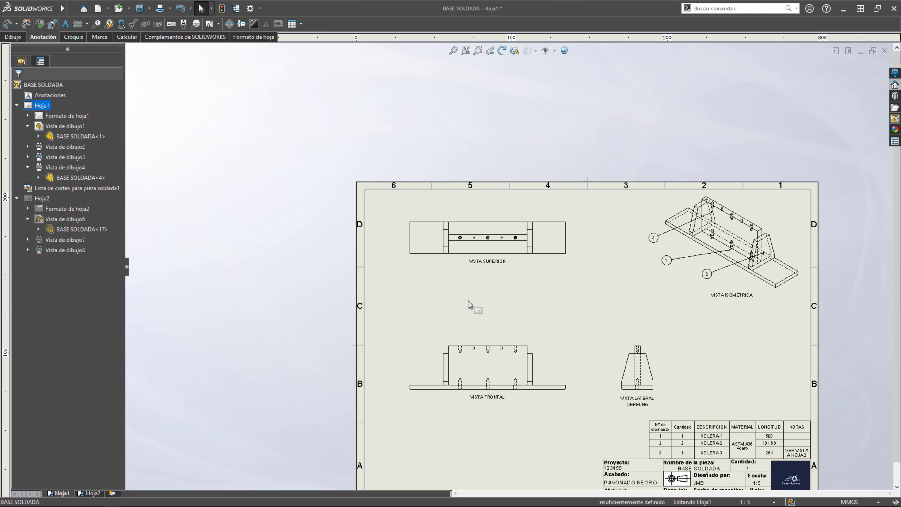
{"action": "scroll", "coordinate": [546, 369], "scroll_direction": "down", "scroll_amount": 1}
{"action": "scroll", "coordinate": [542, 373], "scroll_direction": "down", "scroll_amount": 2}
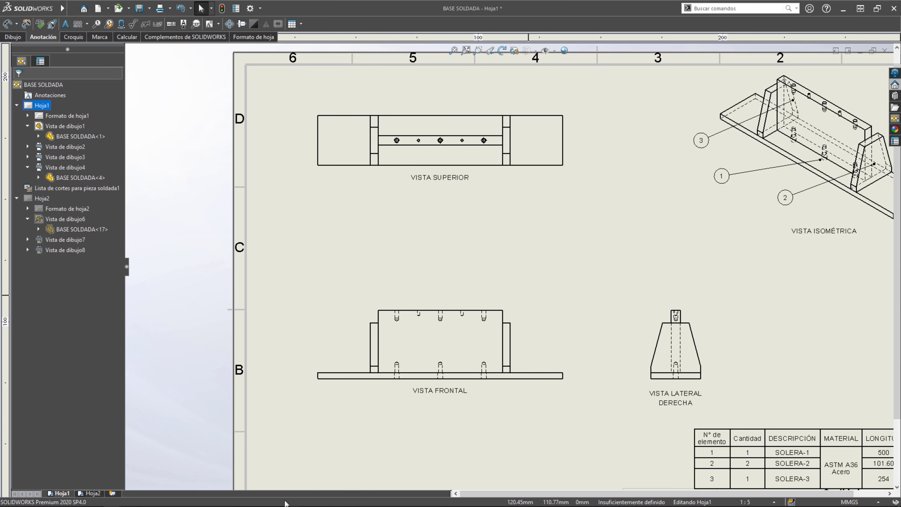
{"action": "left_click", "coordinate": [85, 493]}
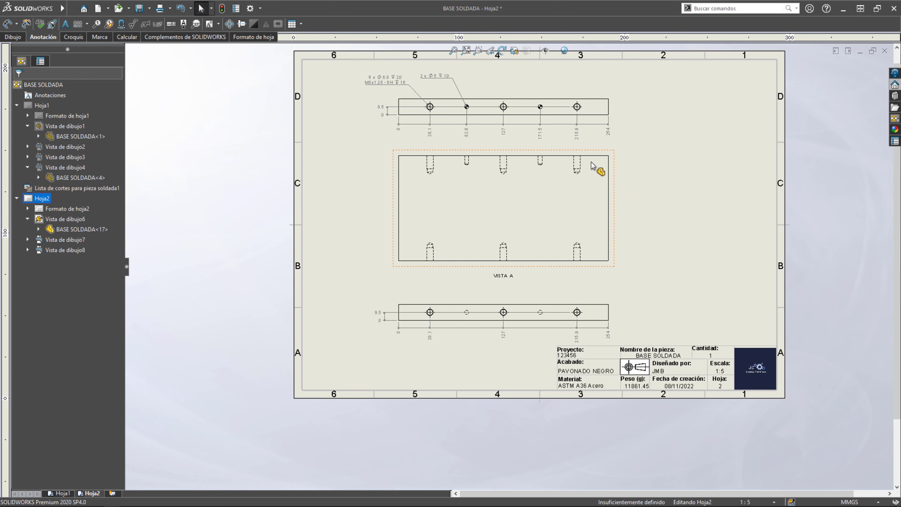
{"action": "key", "text": "ctrl+Page_Up"}
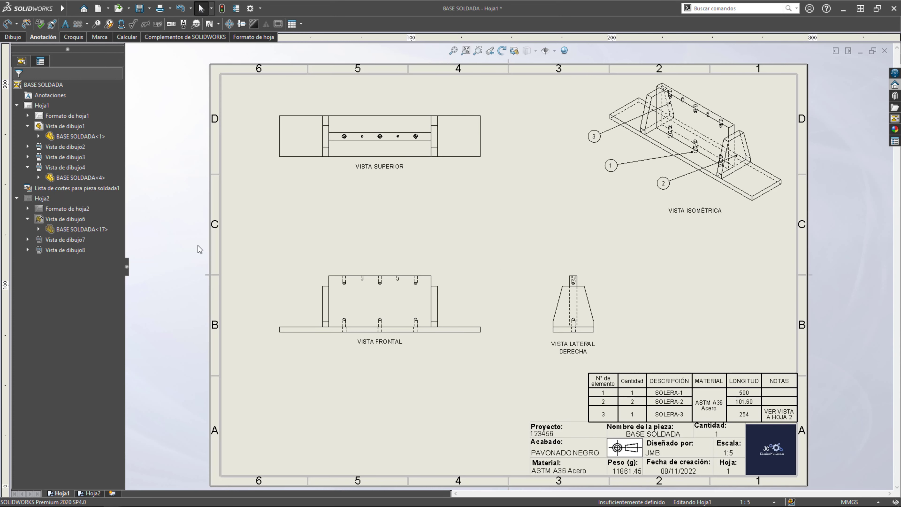